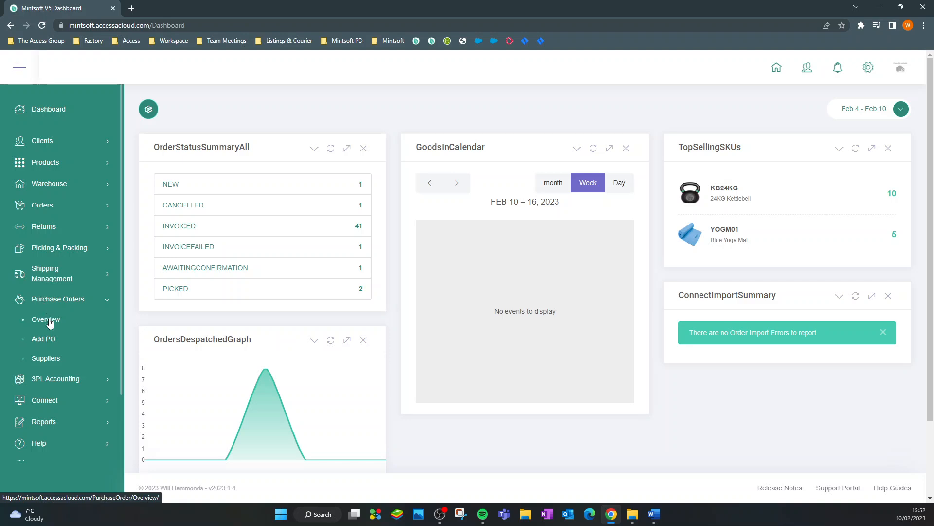
Open the confirmed Test Supplier Demo purchase order from the purchase orders overview and start raising it as an ASN.
click(50, 325)
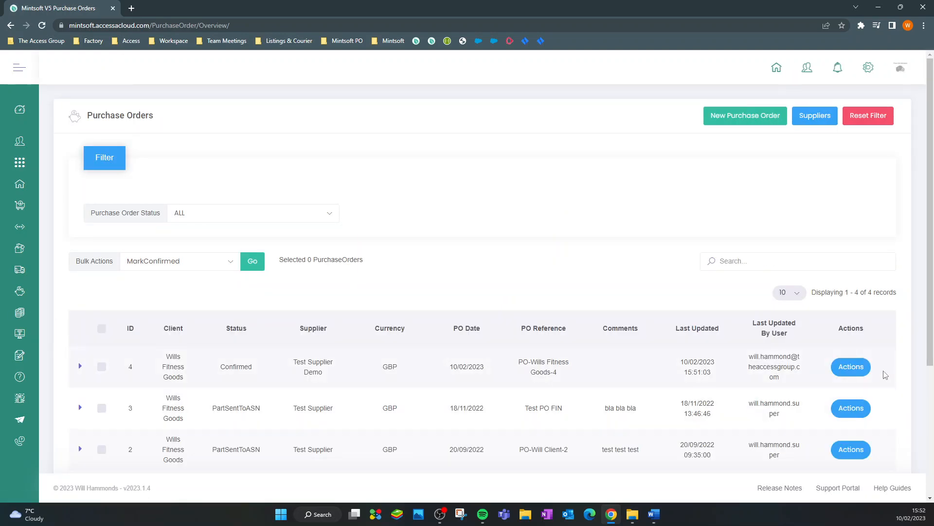
click(859, 367)
click(831, 391)
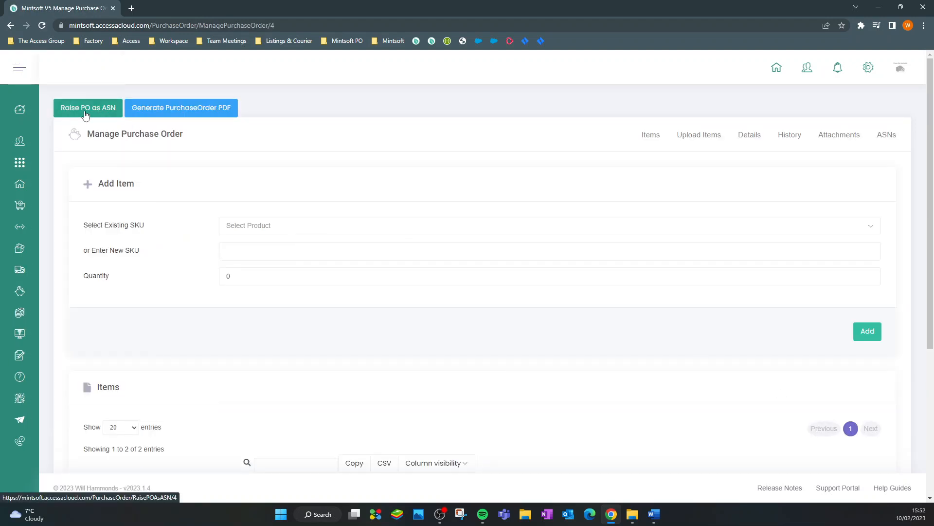
click(85, 112)
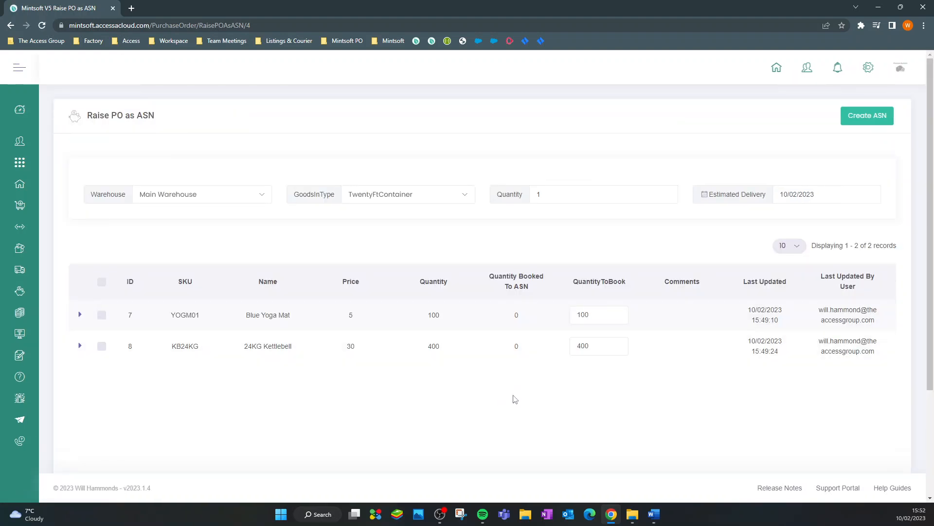
Select both purchase order lines and set the 24KG Kettlebell's quantity to book to 200.
click(101, 281)
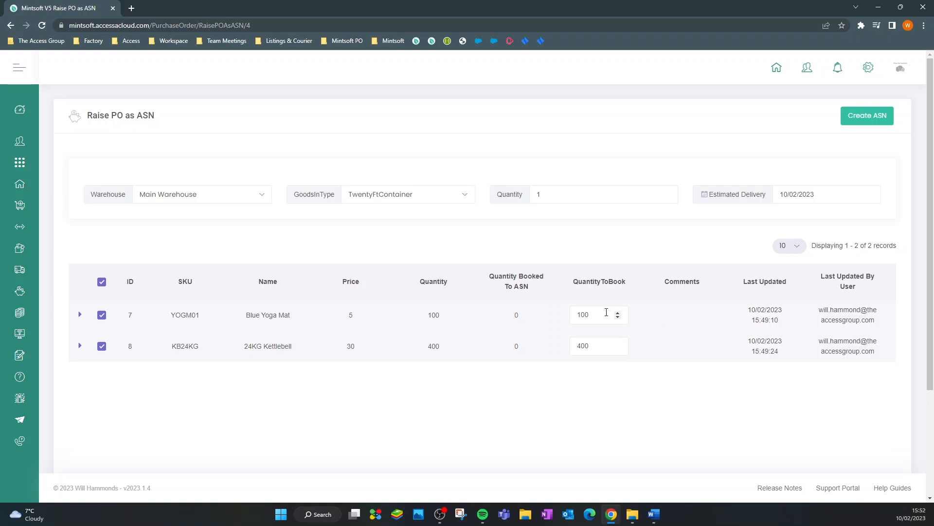
drag(445, 321, 426, 322)
drag(461, 350, 425, 349)
click(586, 350)
double_click(586, 351)
text(2)
Keep Main Warehouse as the warehouse, set the goods-in type to Pallet and the quantity to 12.
click(258, 200)
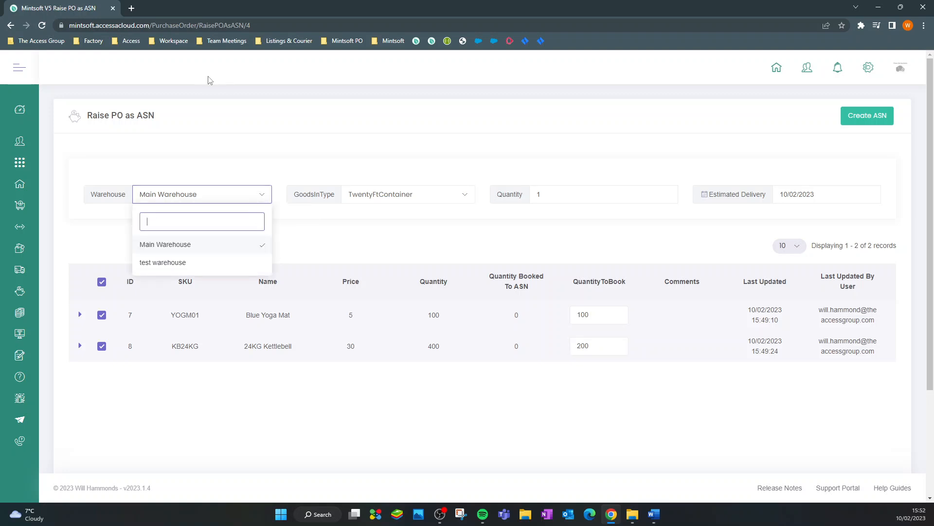
click(380, 192)
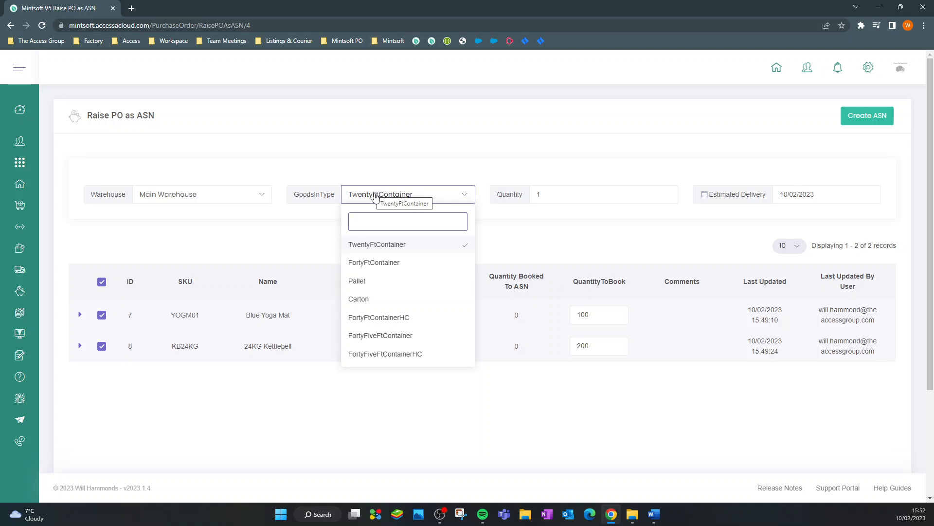
key(Return)
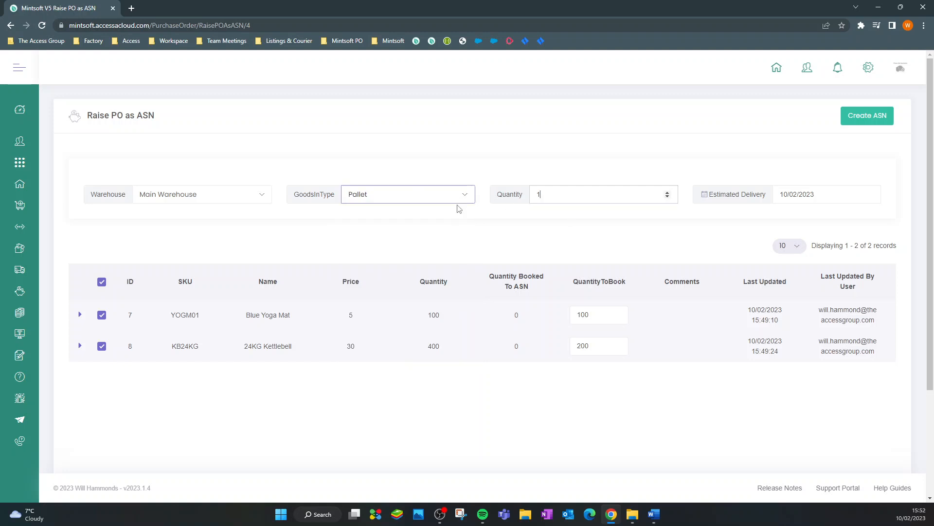
key(Tab)
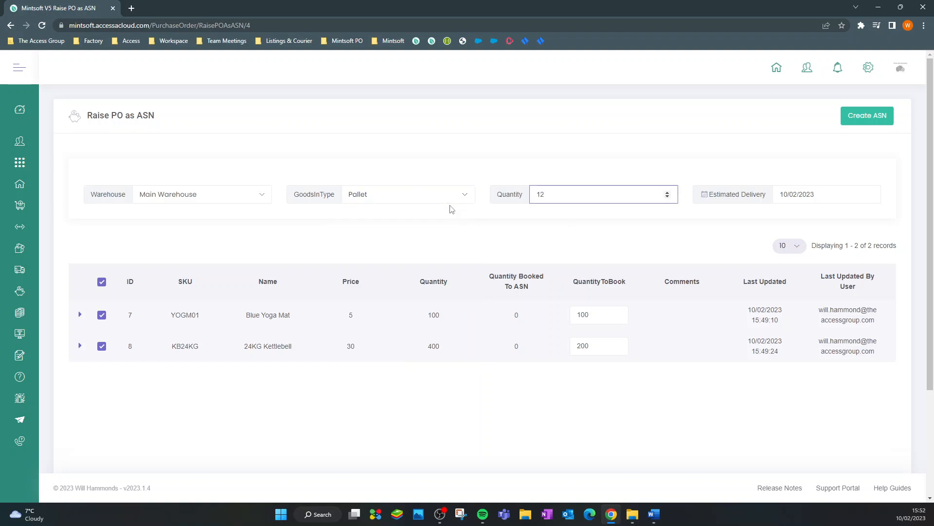
text(12)
Set the estimated delivery to 15/02/2023 and try to create the ASN.
click(677, 278)
click(848, 188)
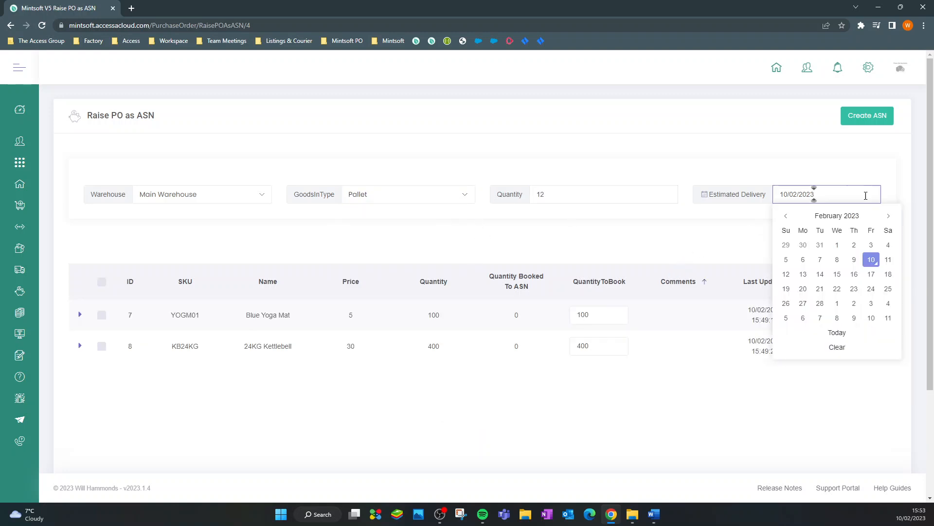
click(837, 274)
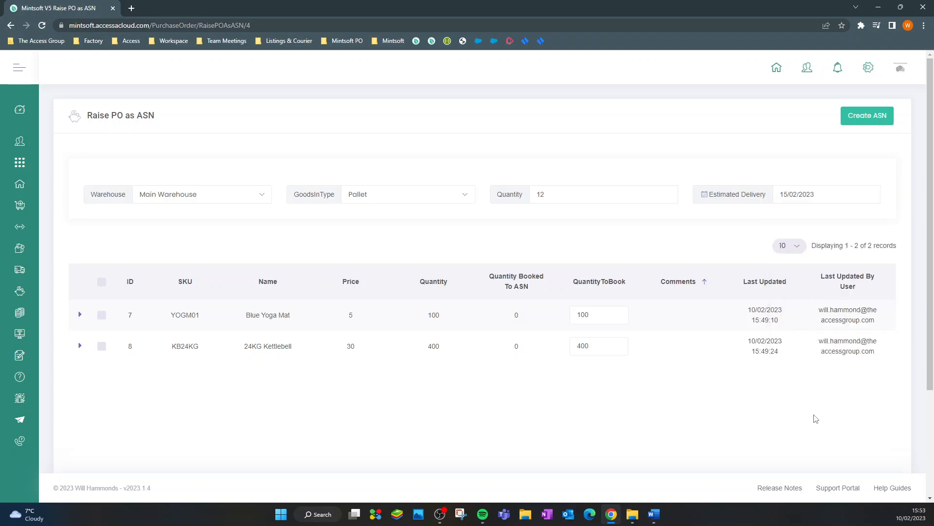
click(878, 117)
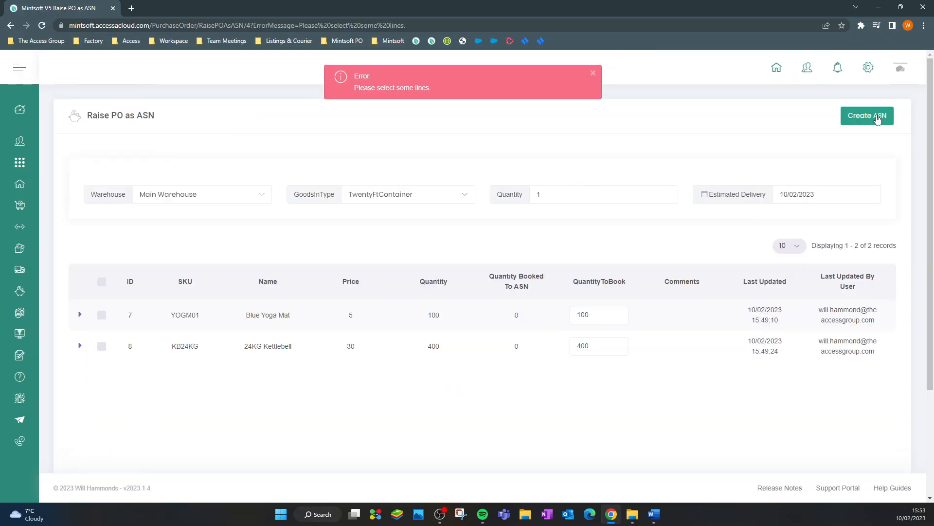
Select both purchase order lines and set the 24KG Kettlebell's quantity to book to 300.
click(101, 281)
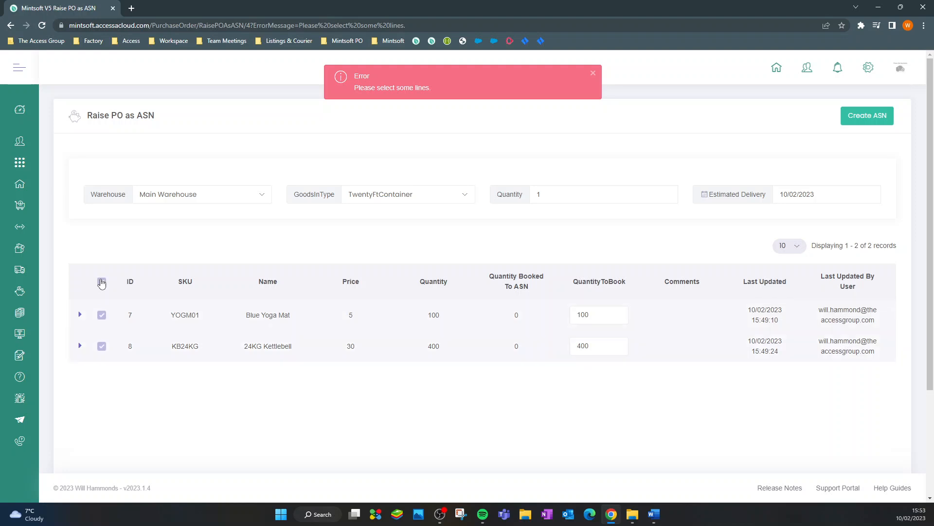
drag(590, 345, 532, 353)
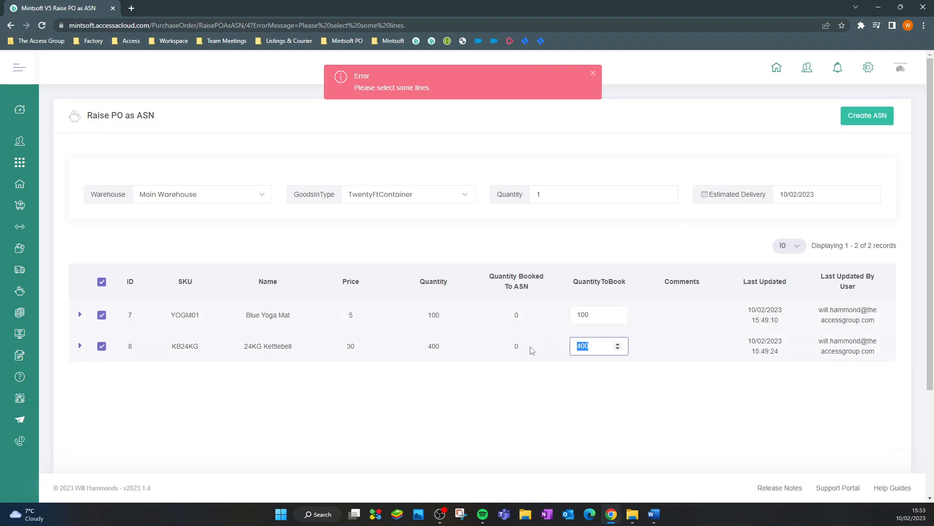
text(2)
Set the goods-in quantity to 12 and the estimated delivery to 15/02/2023, and create the ASN.
drag(609, 195, 491, 199)
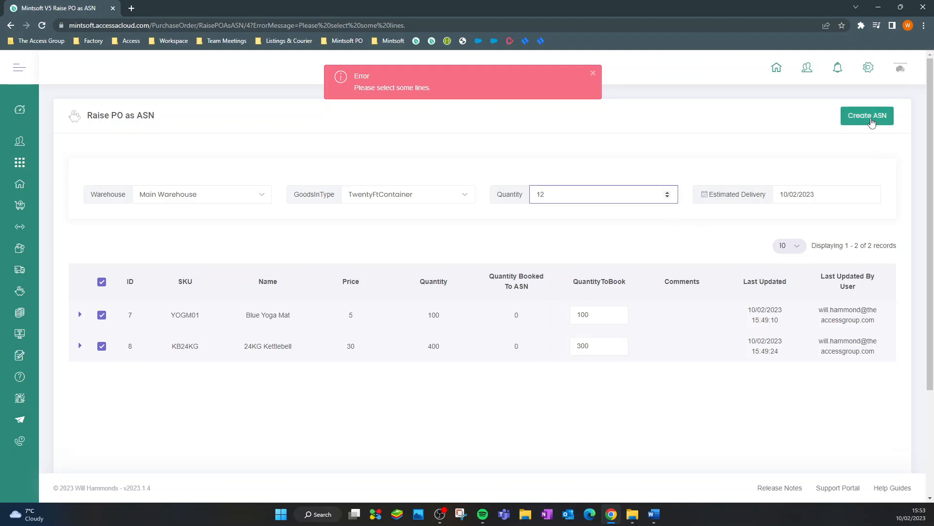
click(826, 197)
click(834, 281)
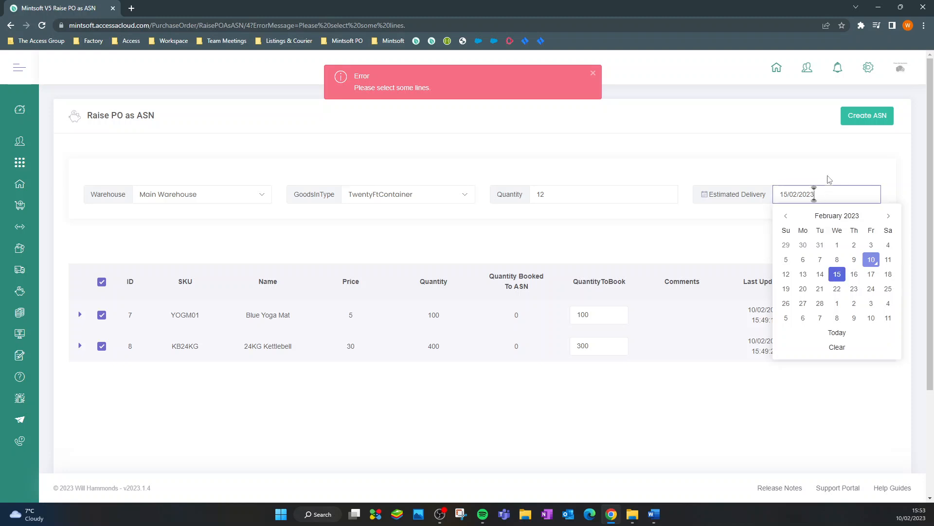
click(861, 118)
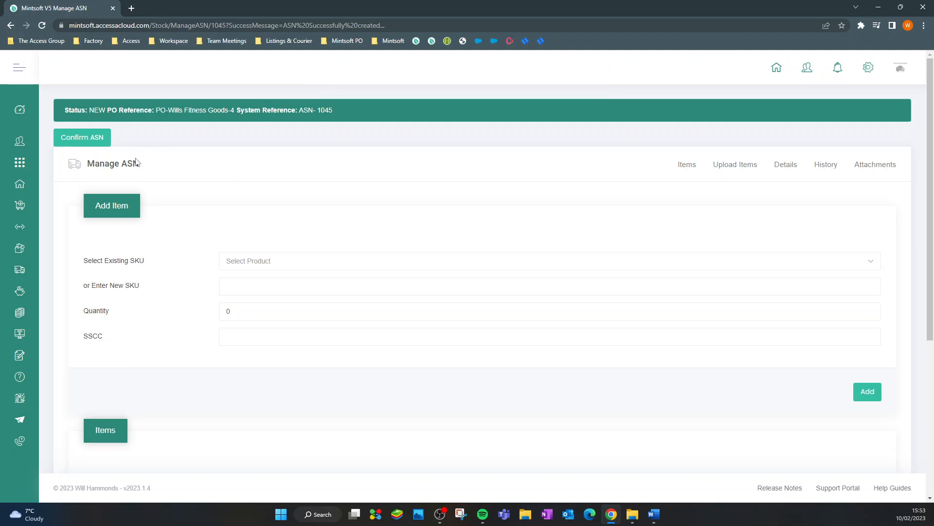
Open the warehouse's ASN list and look up the newly created ASN.
mouse_move(25, 211)
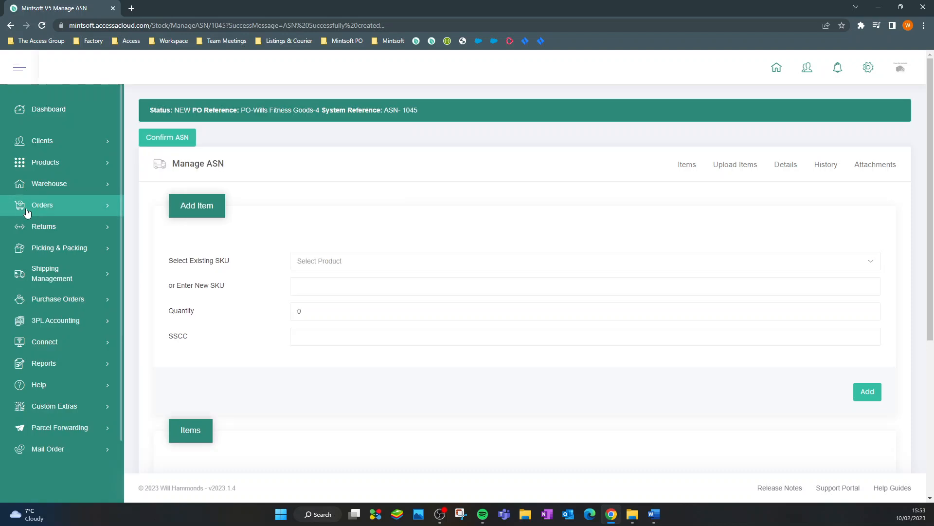
click(48, 187)
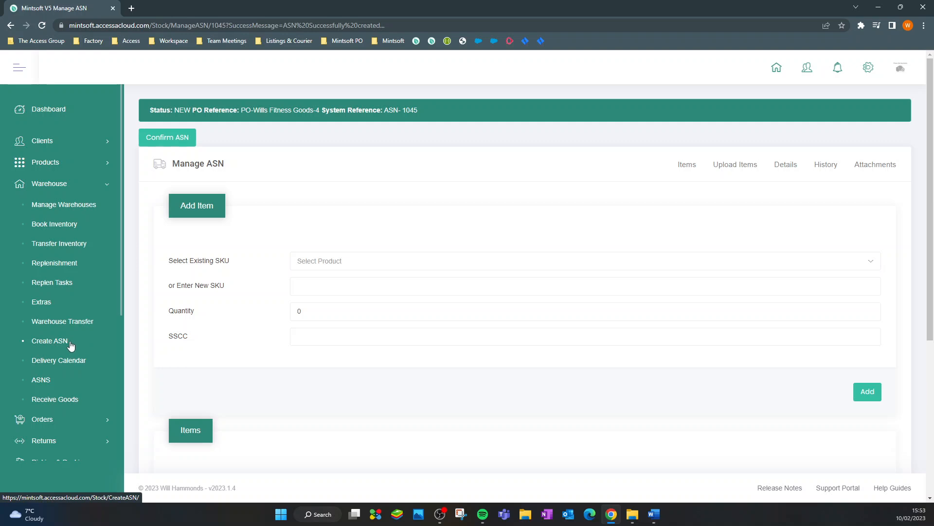
click(52, 385)
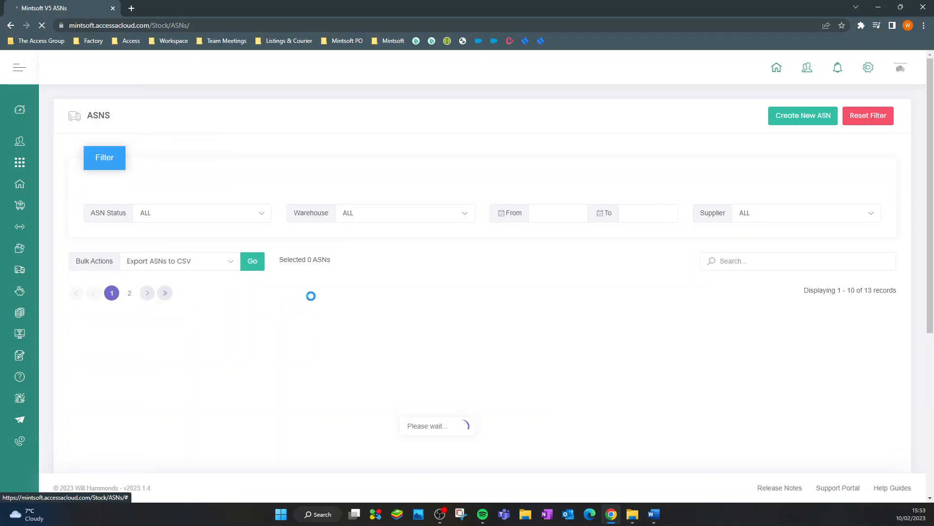
scroll(292, 302, down, 1)
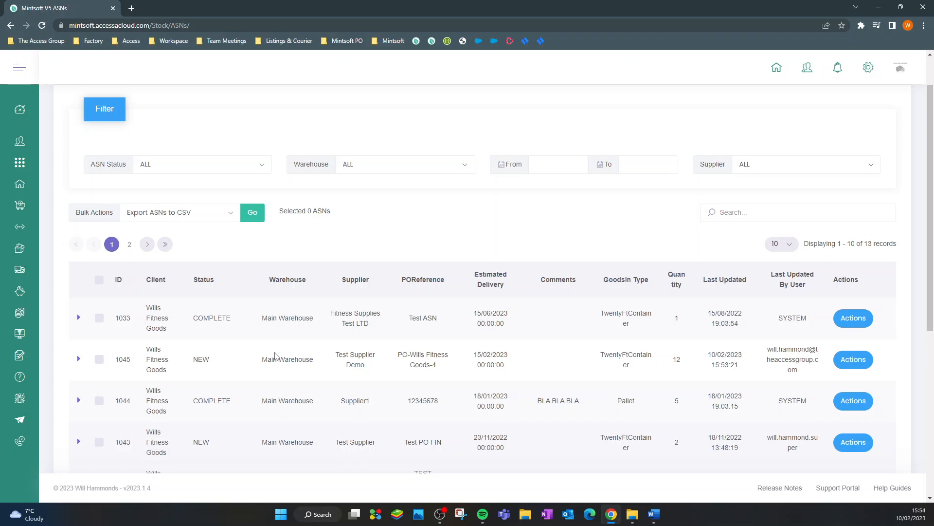
Show the warehouse delivery calendar by month and open the ASN scheduled for 15 February.
mouse_move(29, 187)
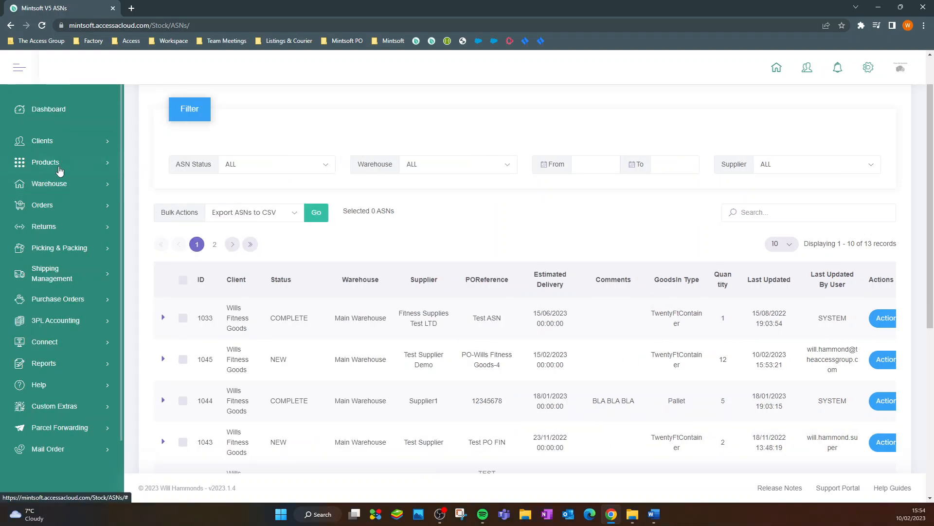
click(58, 186)
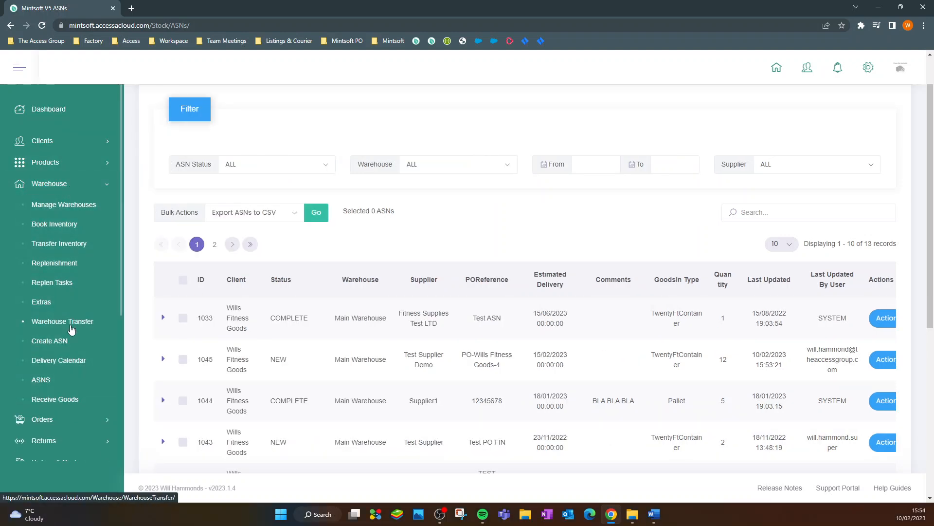
click(69, 363)
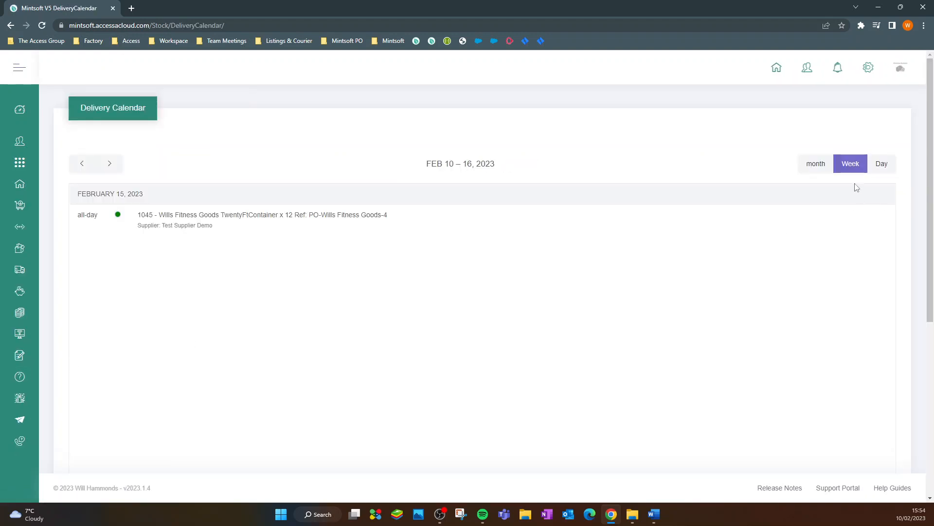
click(811, 164)
scroll(687, 214, down, 2)
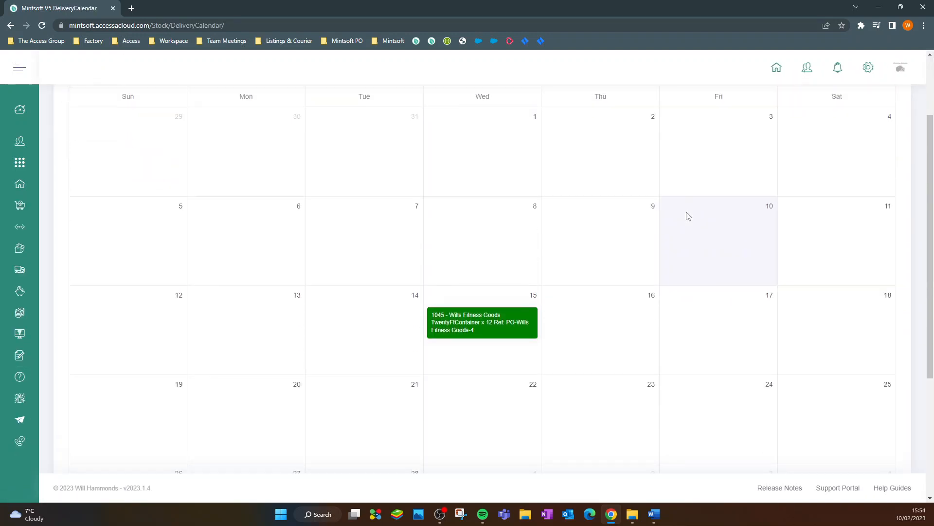
click(475, 327)
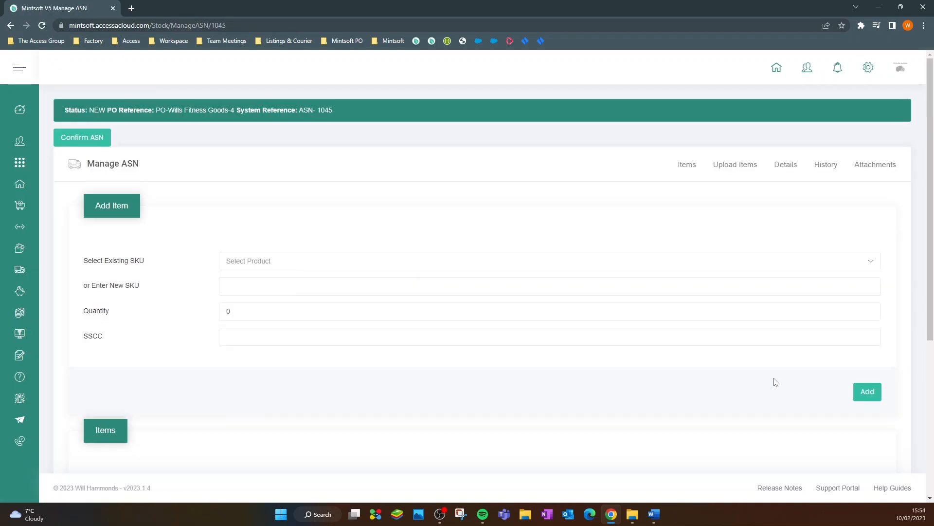
Go to the dashboard and choose GoodsInCalendar as a module to add, closing the dialog without adding it.
click(16, 114)
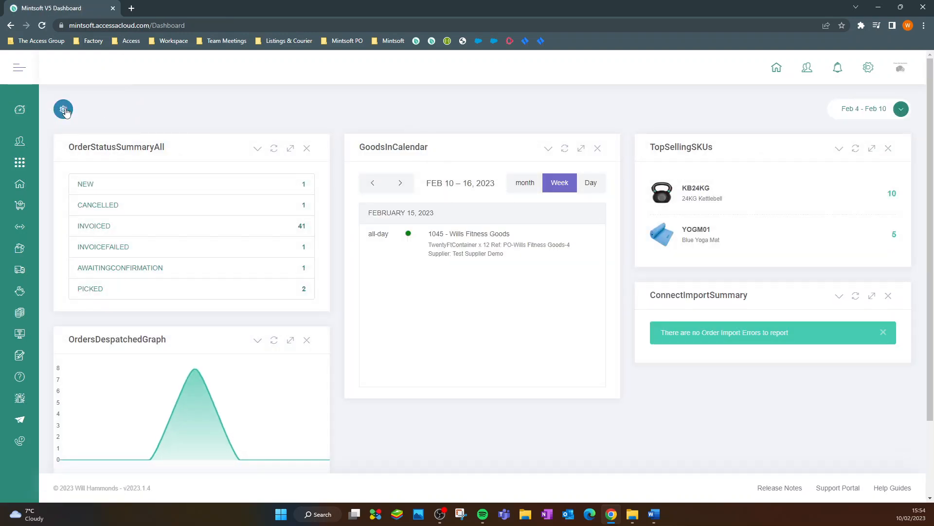
click(64, 110)
click(93, 134)
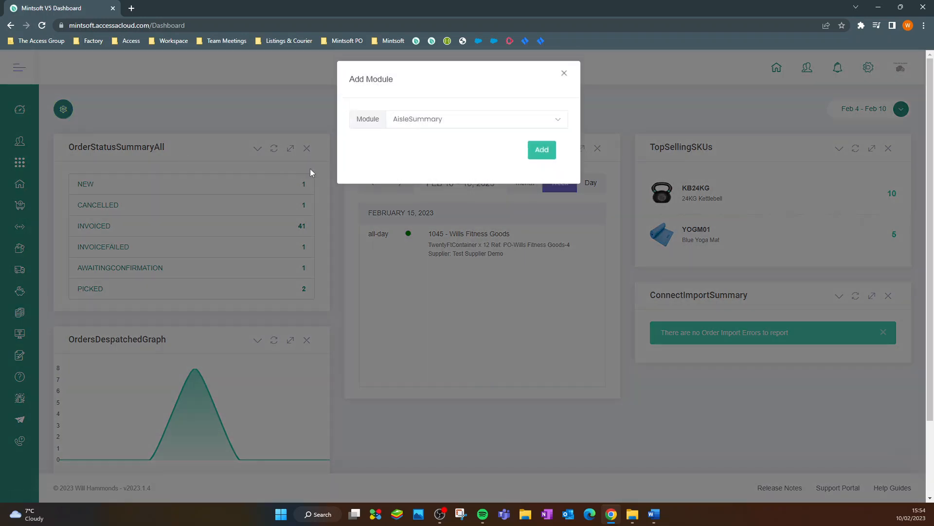
click(457, 130)
click(452, 265)
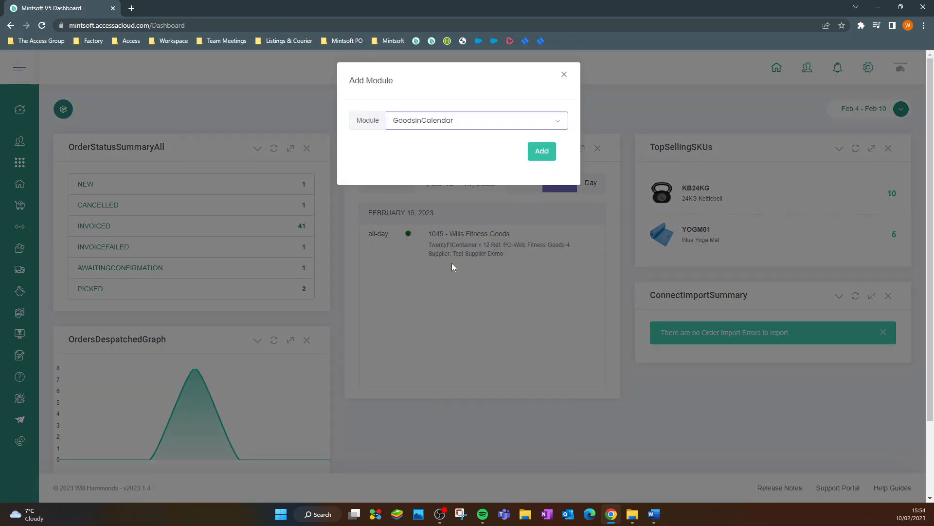
click(564, 74)
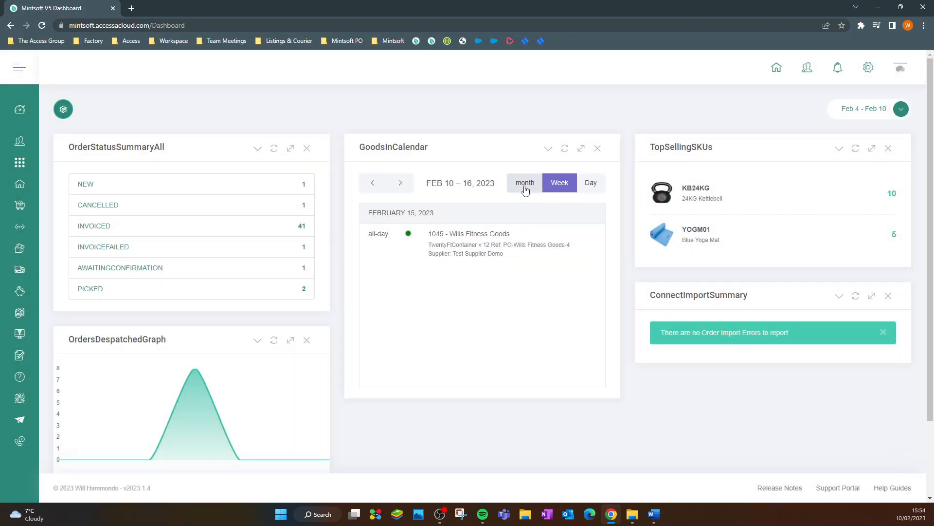
Show the dashboard's goods-in calendar by month, open the ASN on 15 February and review its items.
click(525, 183)
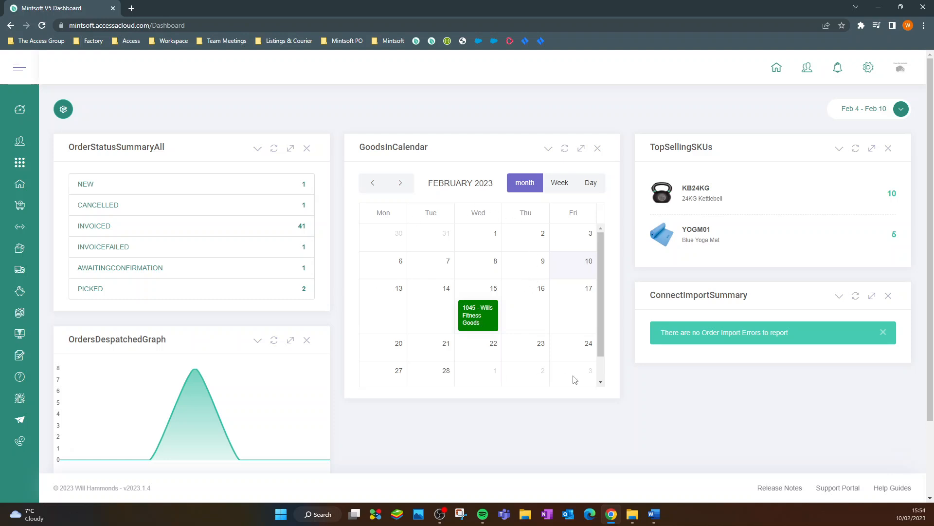
click(481, 322)
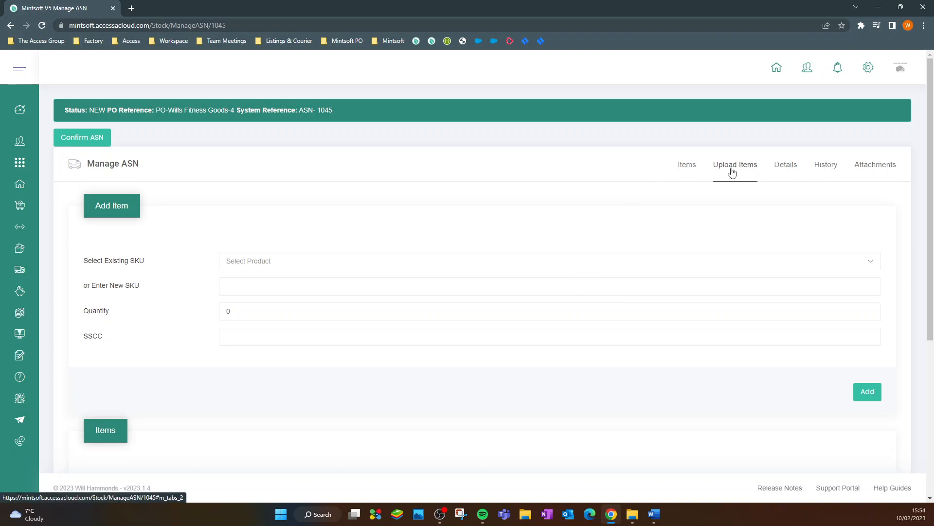
scroll(687, 195, down, 4)
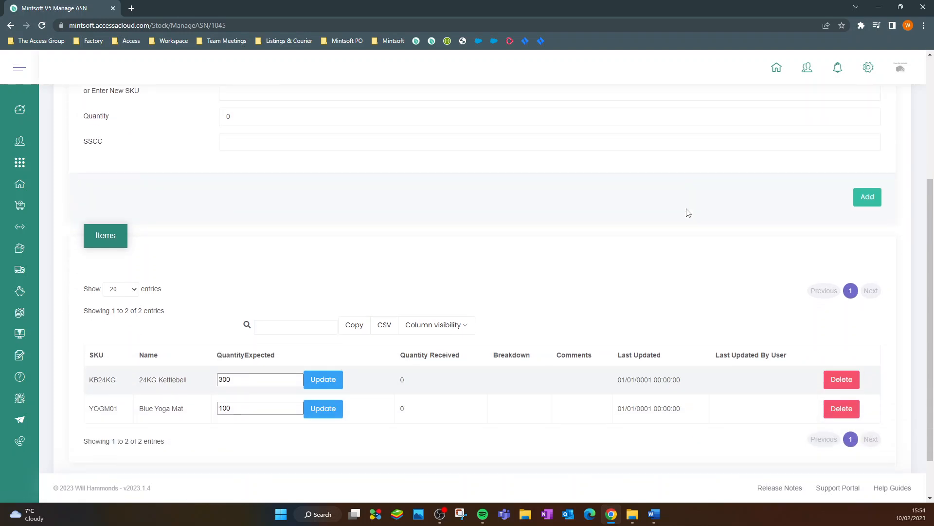
scroll(782, 403, up, 4)
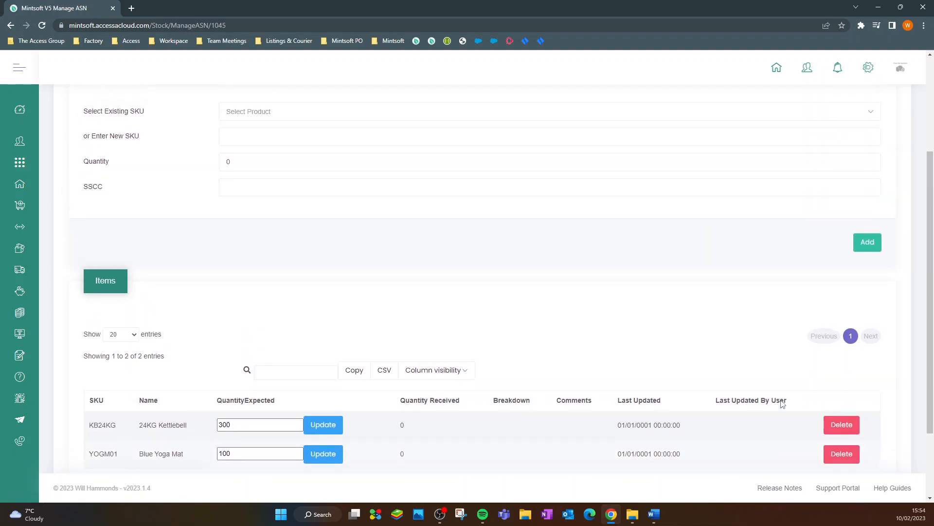
View the ASN's item upload options and review its details.
click(744, 164)
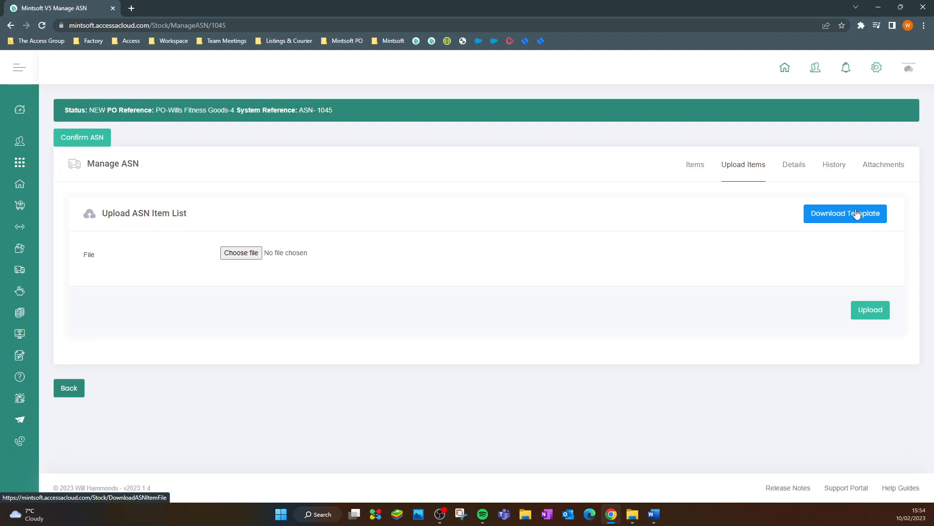
click(803, 171)
scroll(327, 228, down, 2)
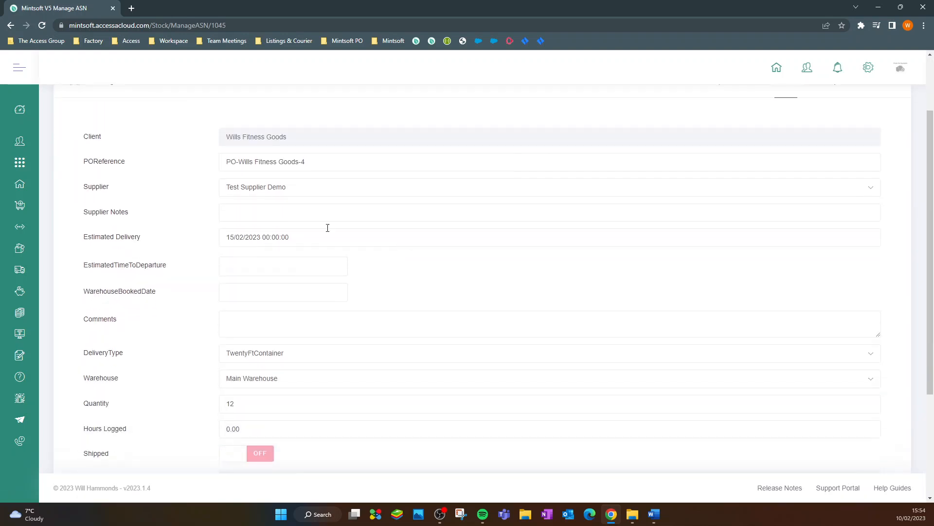
Review the ASN's supplier notes, estimated delivery, warehouse booked date and delivery type fields without changing them.
click(252, 200)
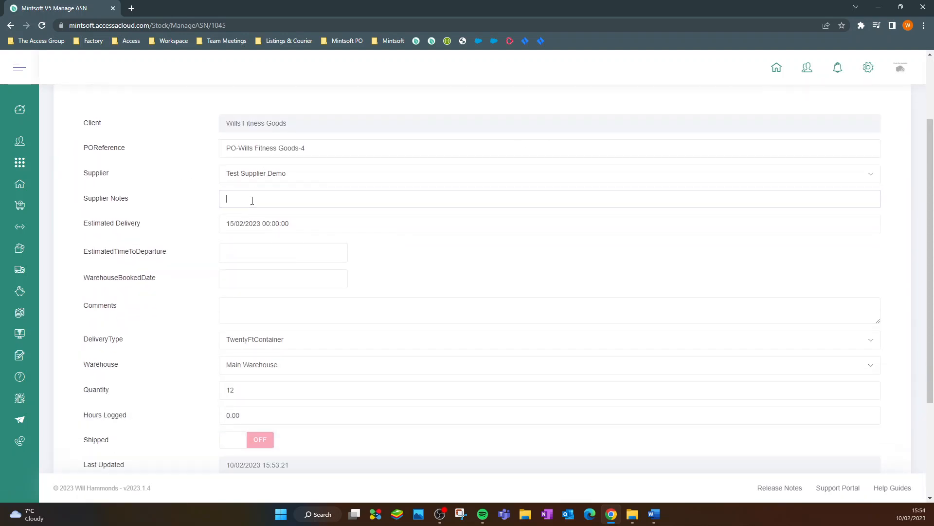
click(250, 224)
click(183, 289)
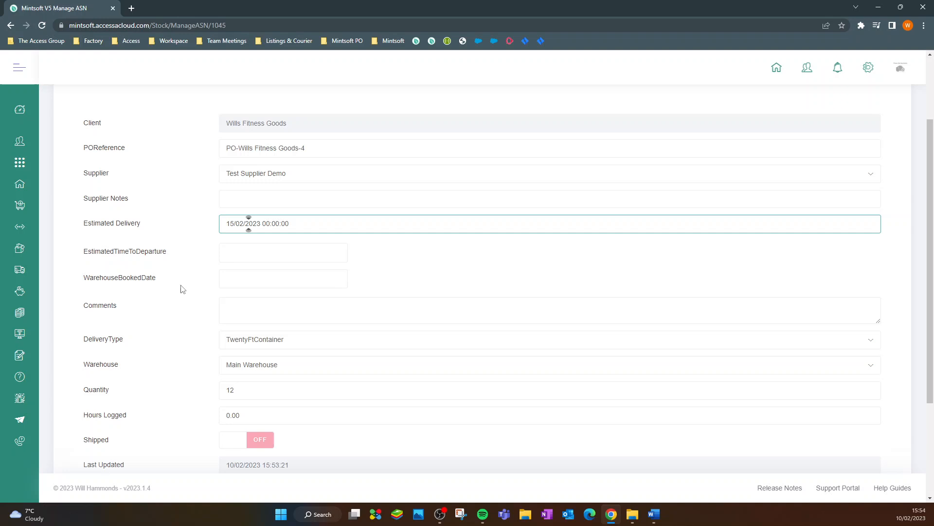
click(241, 331)
click(189, 348)
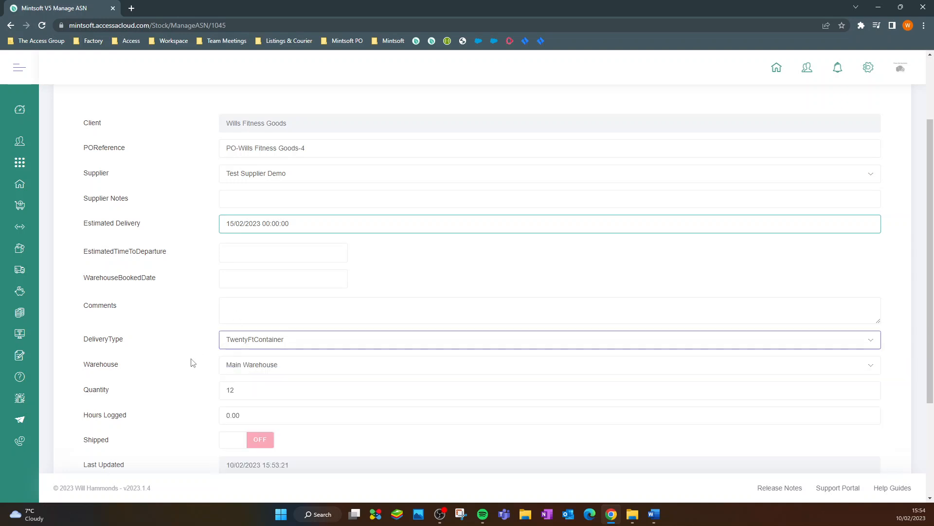
View the ASN's history and its attachment upload section.
scroll(192, 363, up, 2)
click(827, 172)
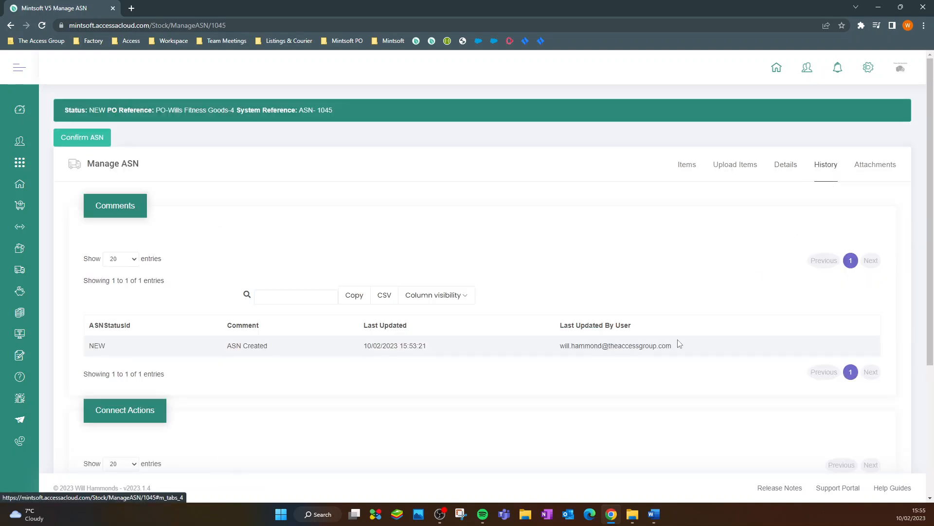
click(866, 181)
scroll(469, 342, down, 1)
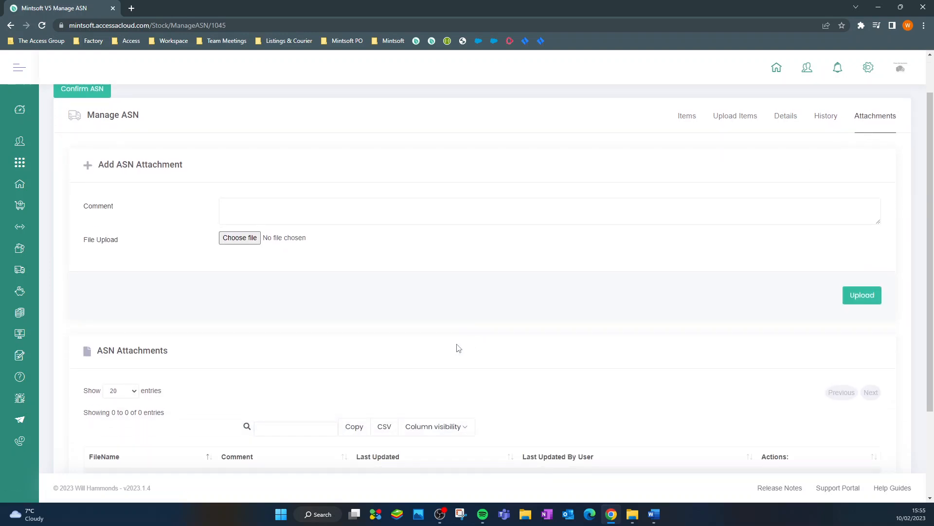
Check the ASN's status and confirm the ASN.
scroll(457, 348, up, 1)
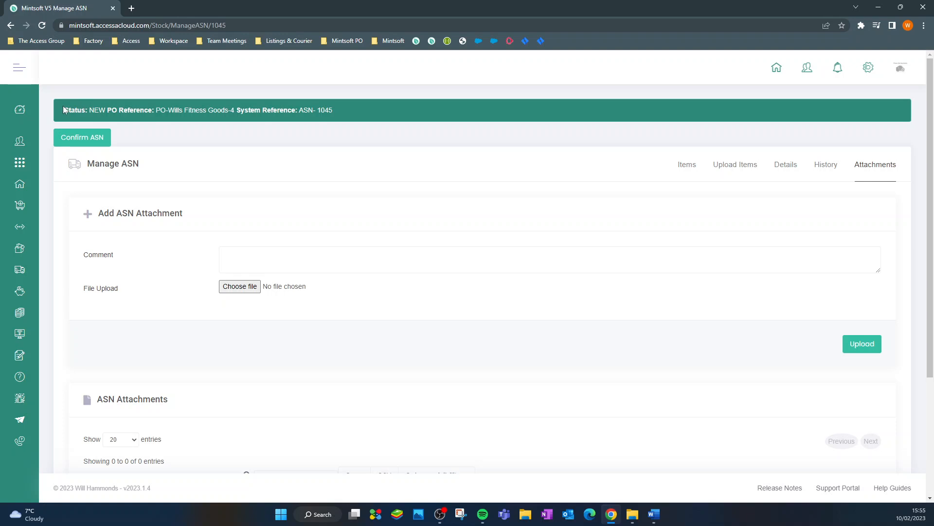
drag(63, 110, 104, 112)
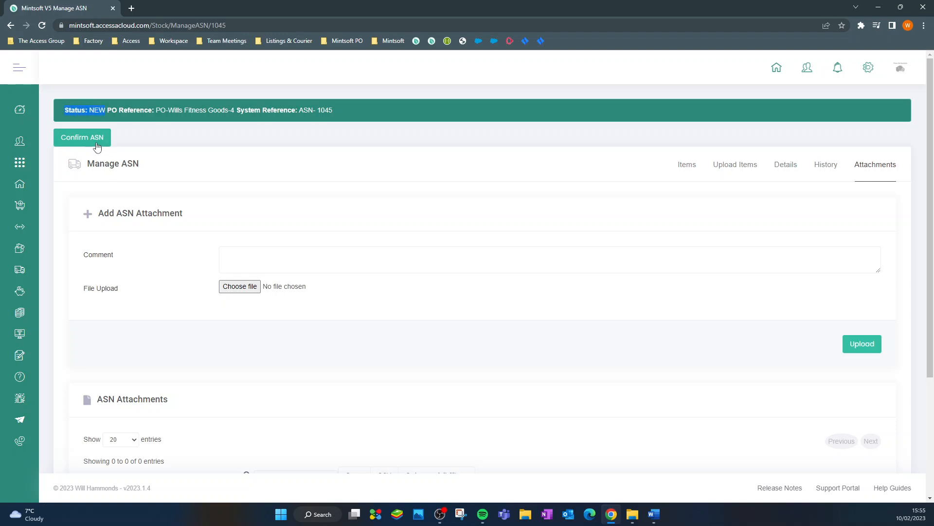
click(82, 137)
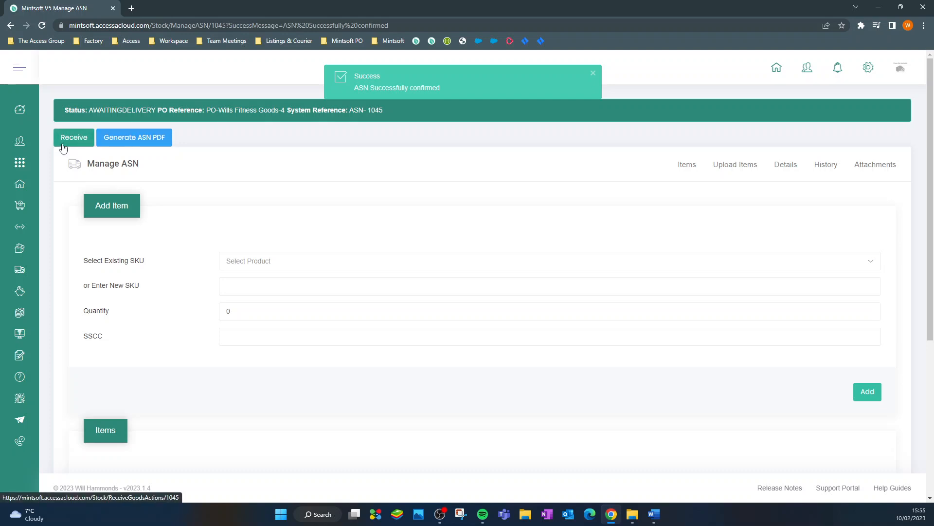
Generate the ASN PDF, review the delivery address on the document and return to the ASN.
click(150, 144)
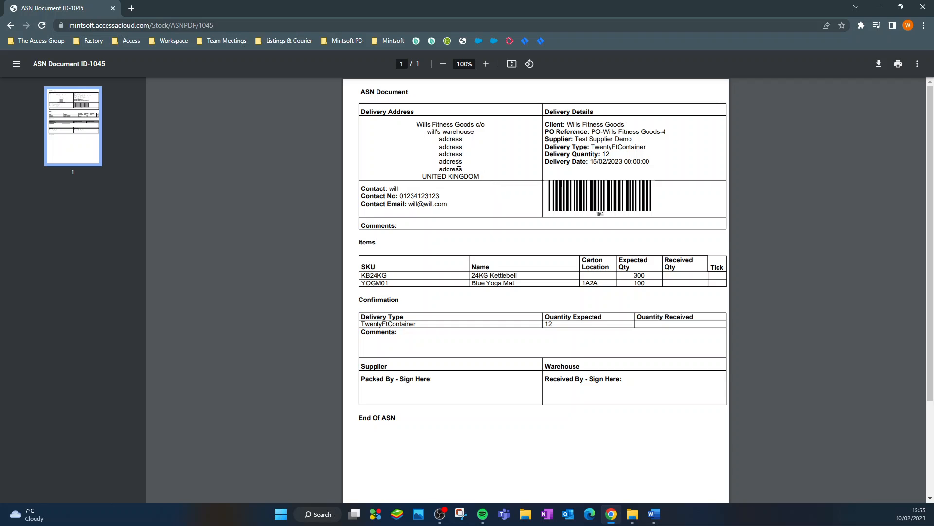
drag(447, 135, 468, 162)
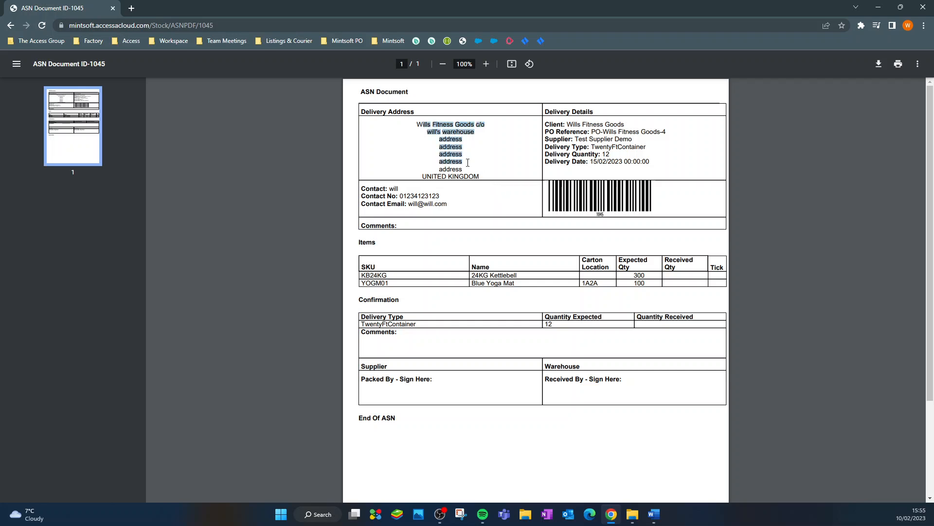
click(467, 162)
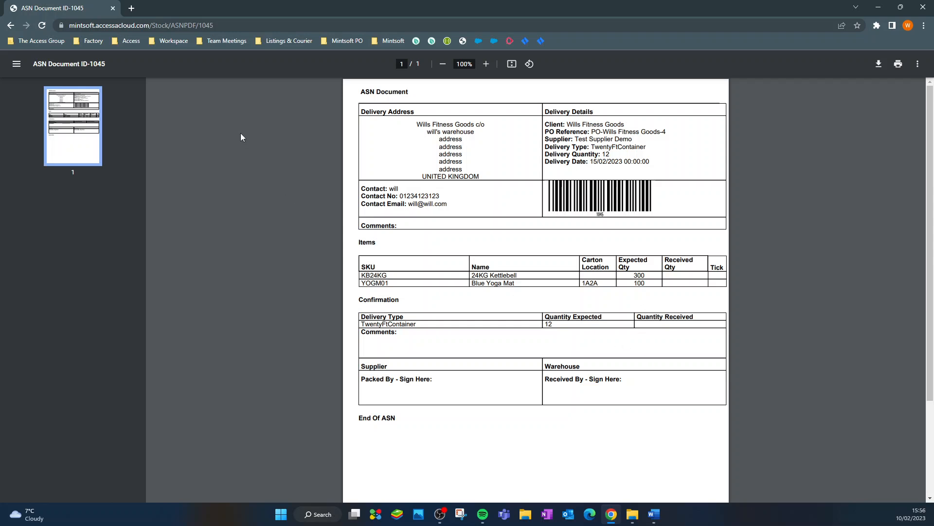
click(11, 27)
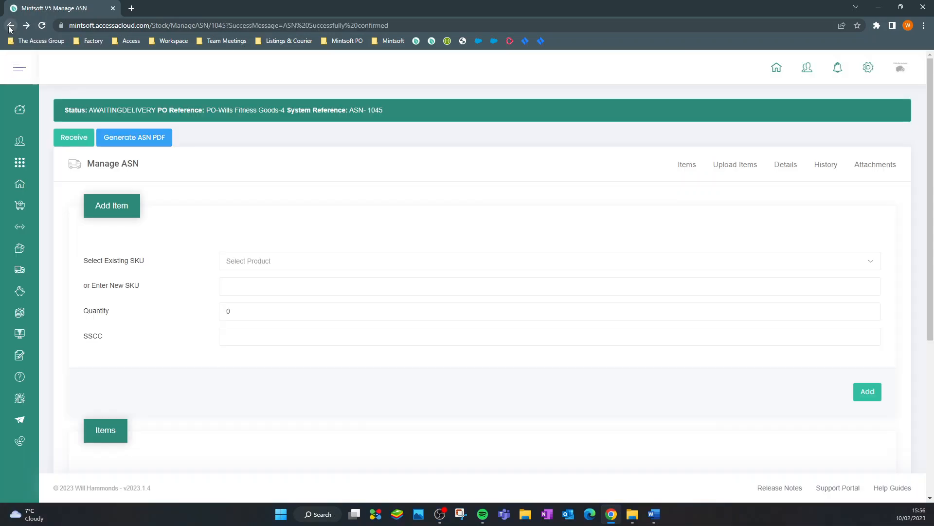
Receive the ASN with quantities received of 300 for 24KG Kettlebell and 100 for Blue Yoga Mat, and save the items.
click(74, 141)
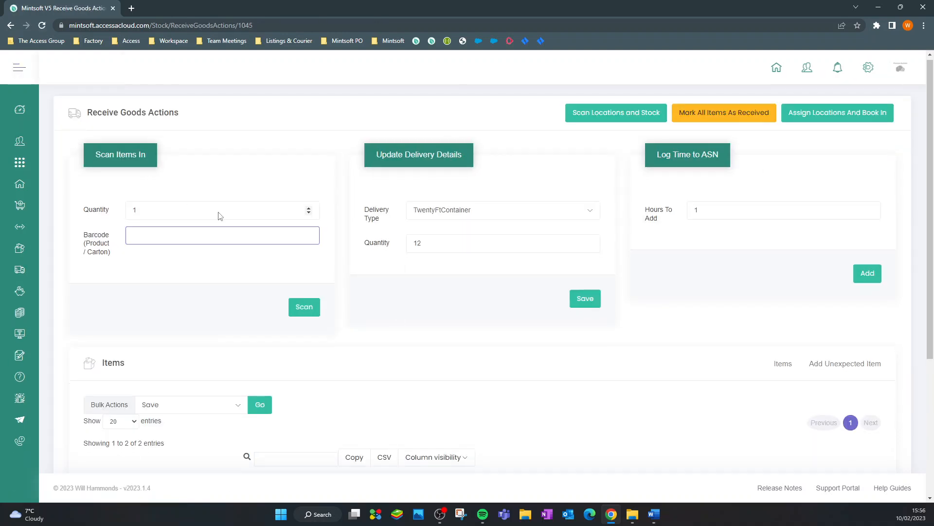
scroll(233, 216, down, 4)
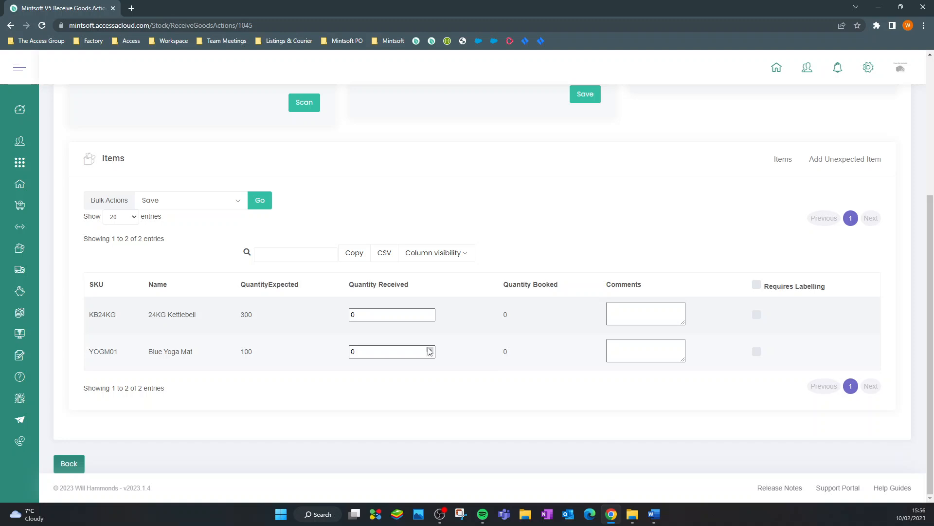
click(369, 314)
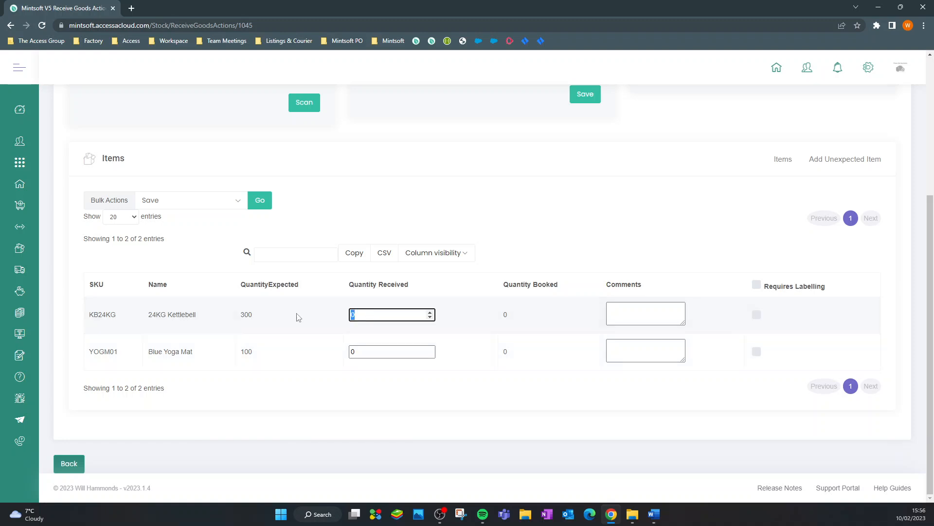
text(300)
click(371, 353)
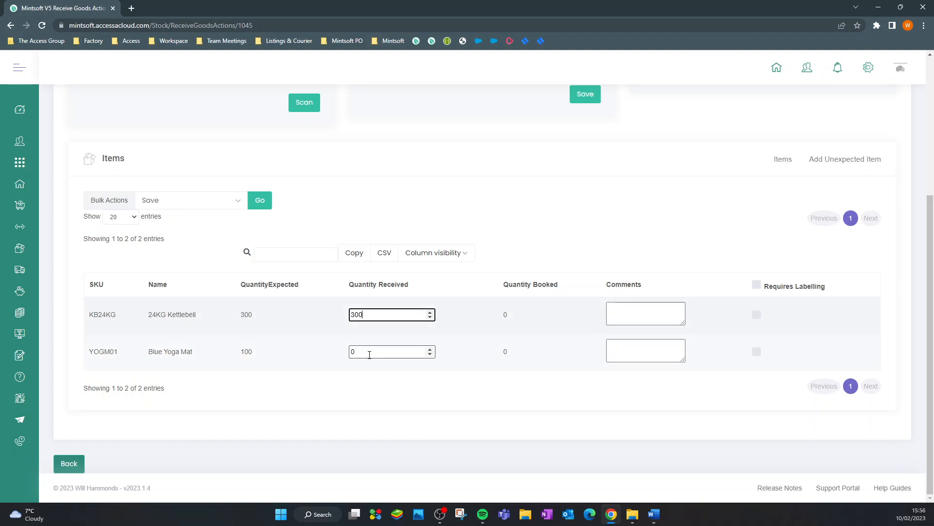
text(100)
click(275, 362)
click(261, 201)
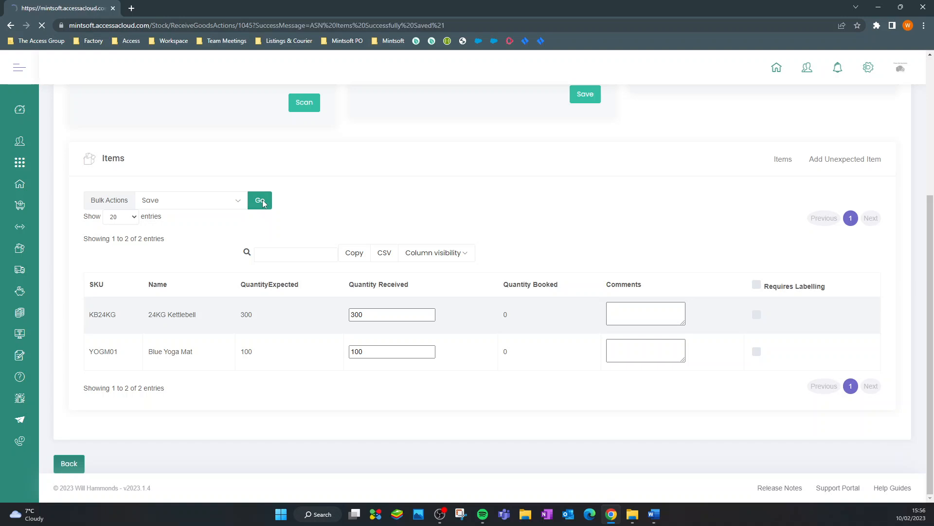
Review the receive goods page and the quantity and barcode fields for scanning items in.
scroll(452, 263, down, 3)
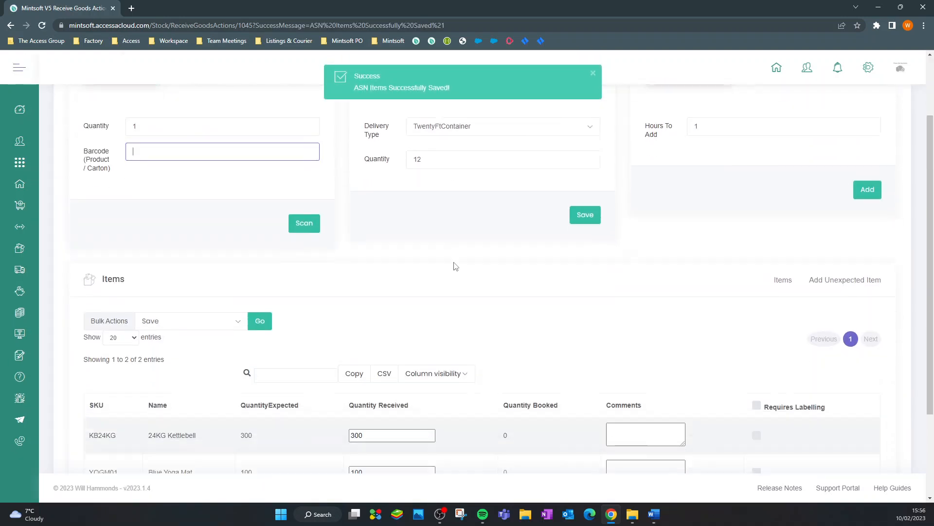
scroll(453, 273, up, 3)
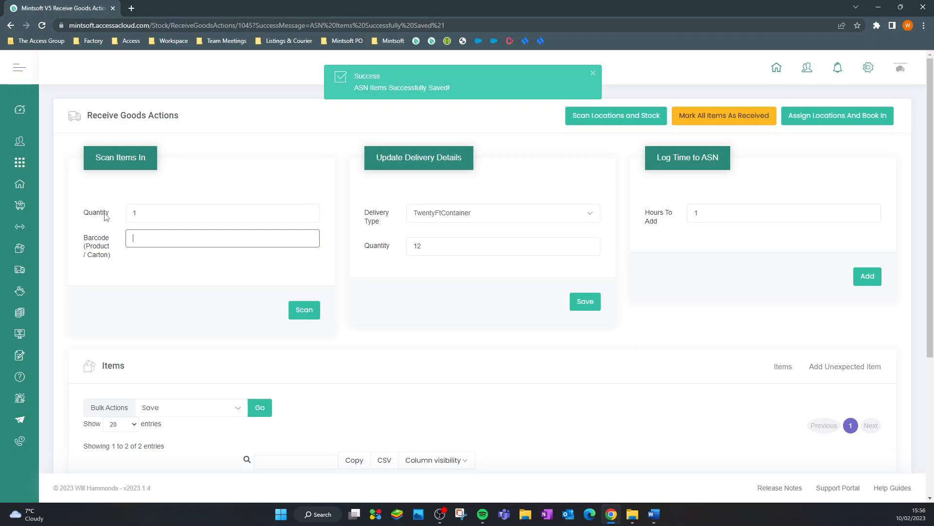
scroll(576, 396, down, 2)
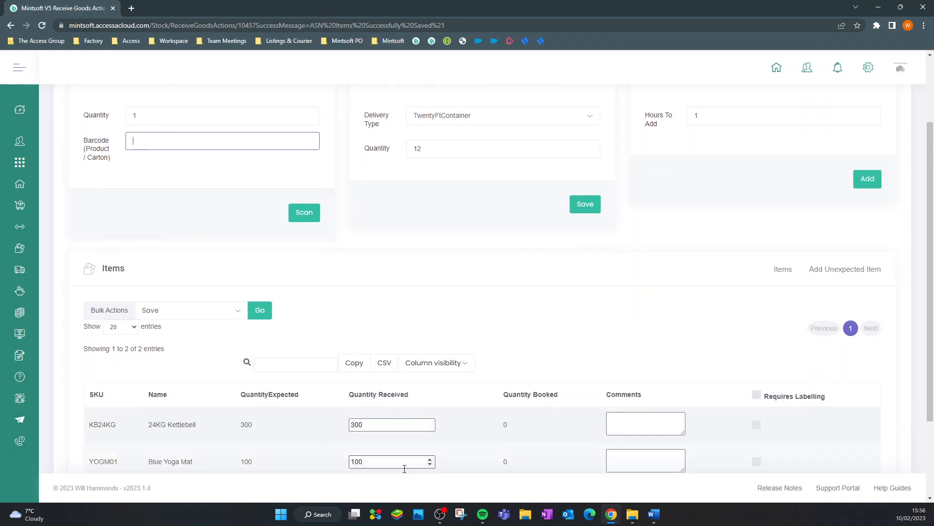
scroll(239, 263, up, 2)
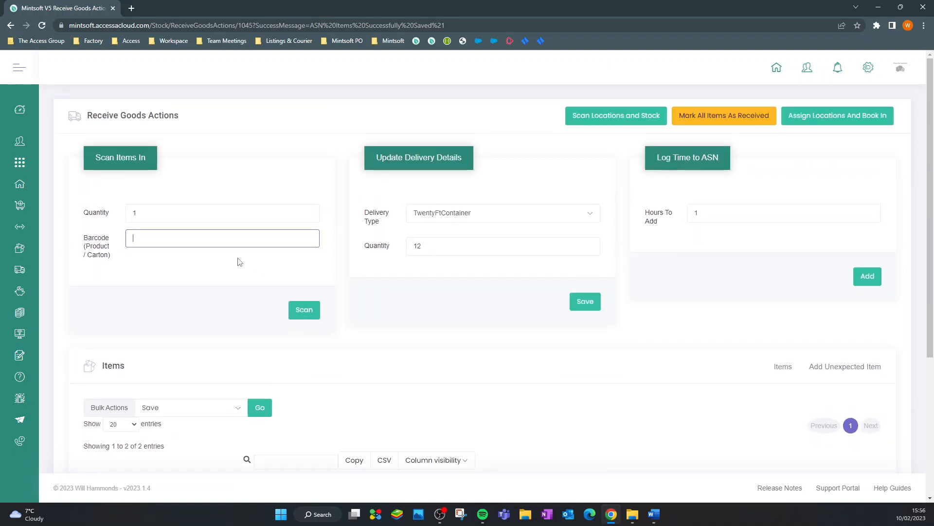
double_click(146, 217)
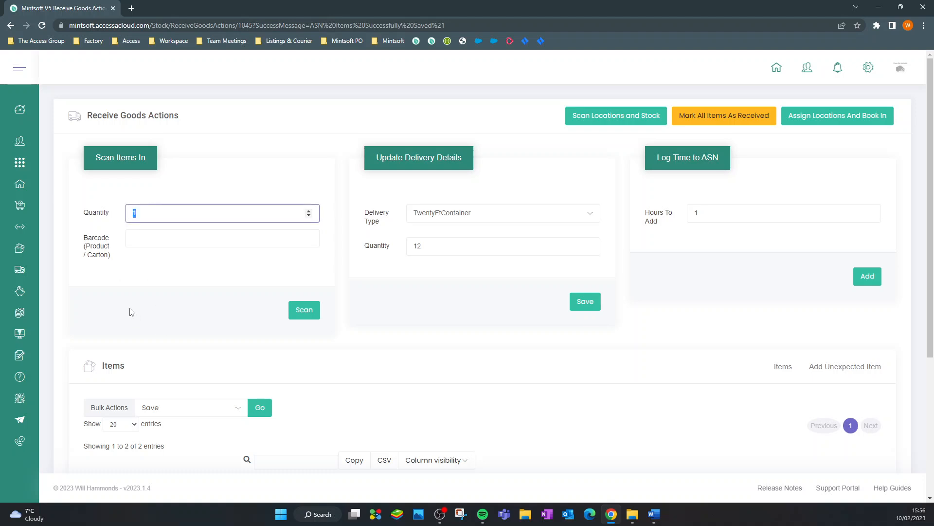
click(153, 302)
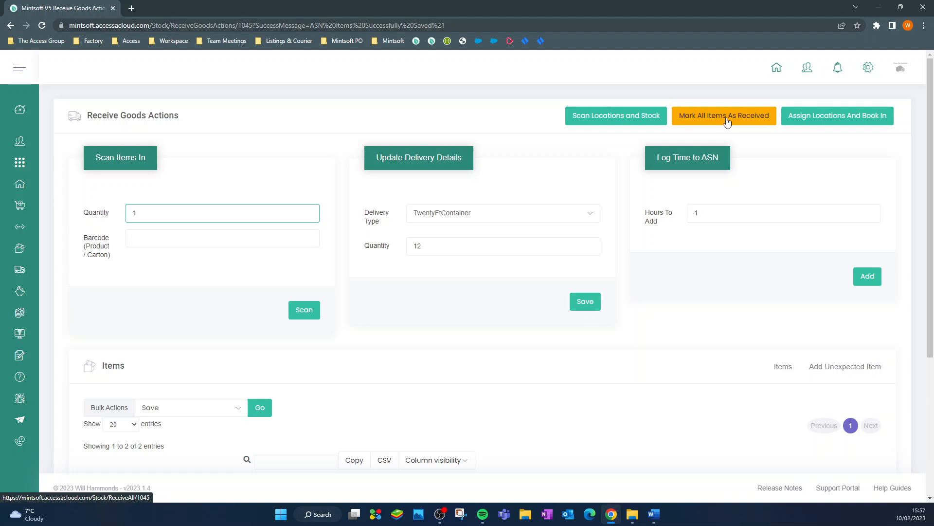
Compare the expected and received quantities of the two ASN items.
scroll(730, 136, down, 5)
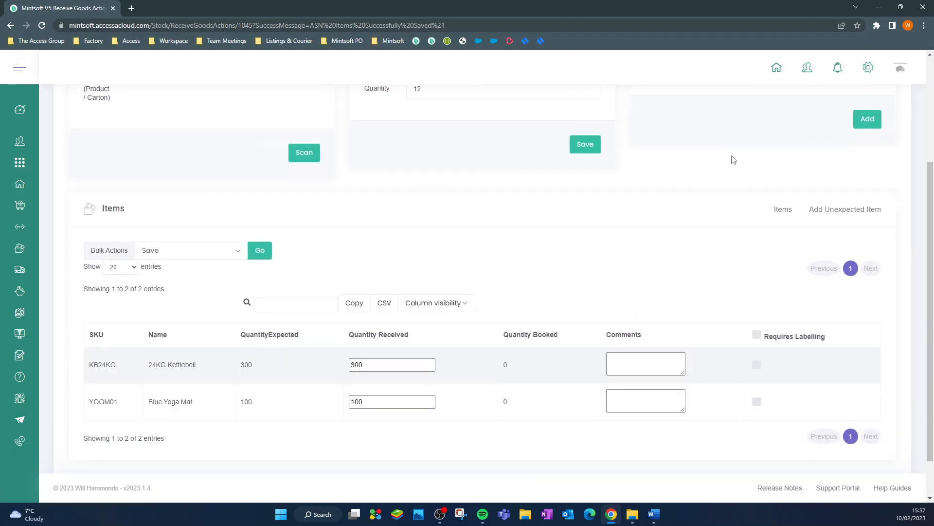
double_click(246, 314)
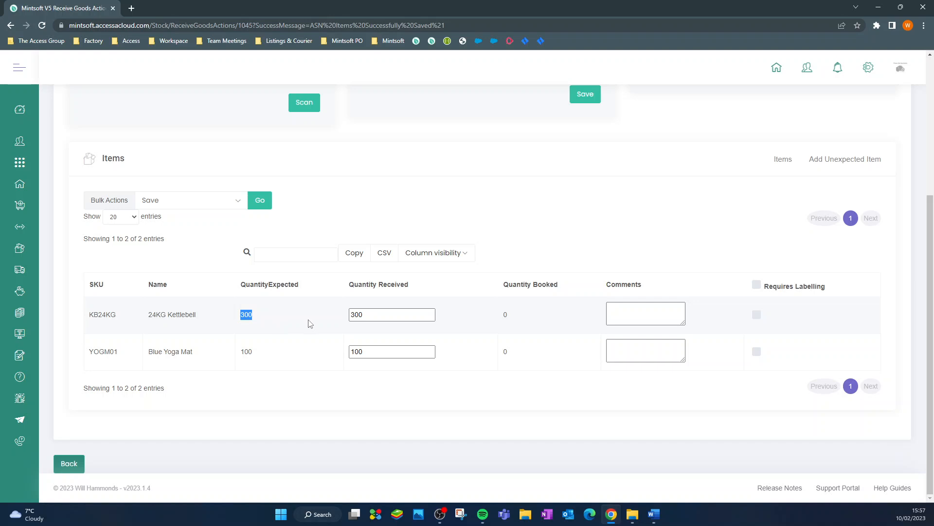
click(362, 315)
click(368, 406)
scroll(690, 432, up, 5)
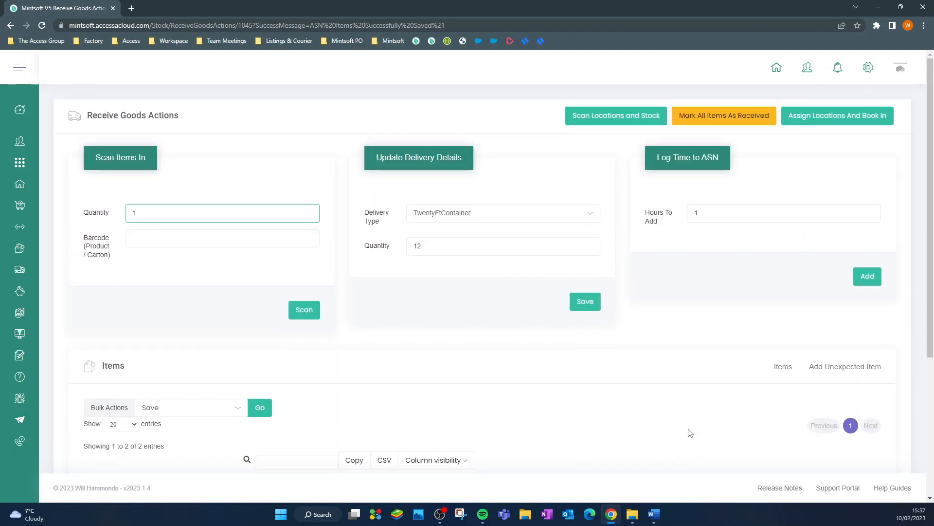
Go to location assignment for the received ASN and choose location 1A1A for the 24KG Kettlebell.
click(858, 126)
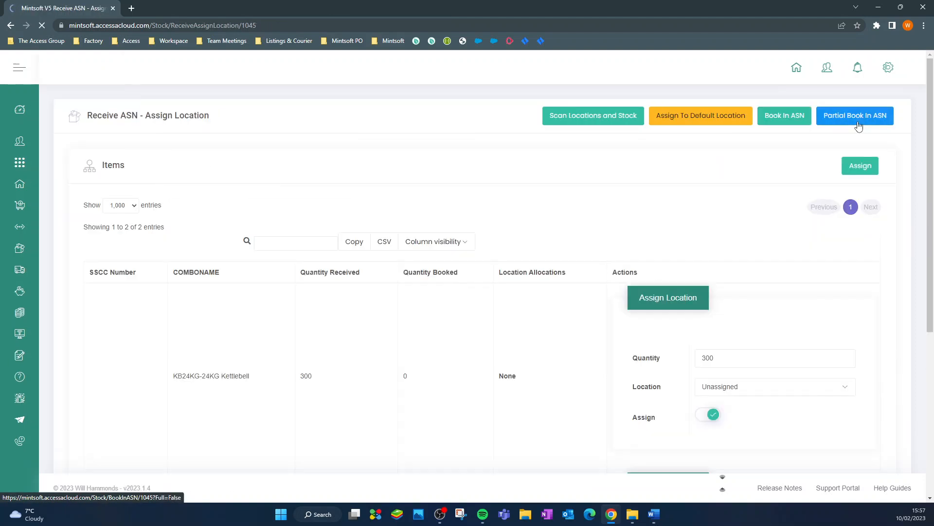
scroll(861, 131, down, 3)
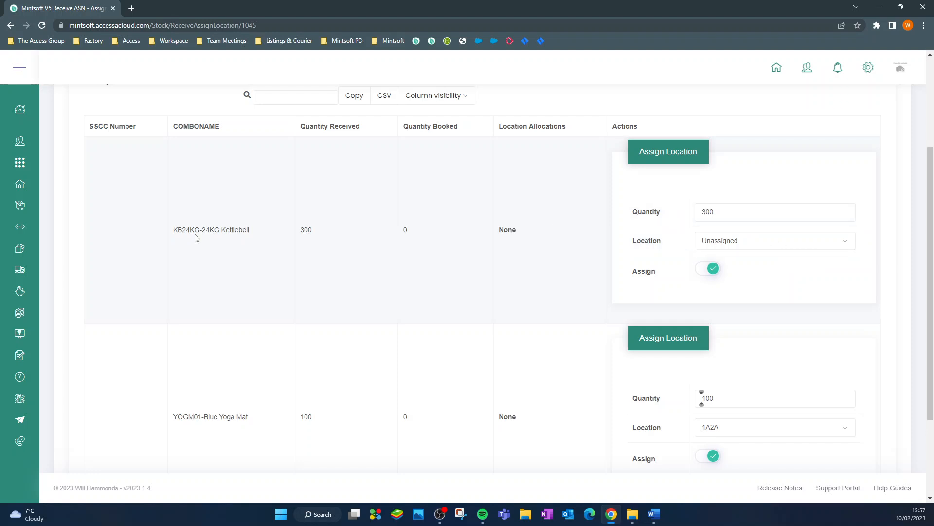
drag(195, 237, 255, 236)
click(739, 244)
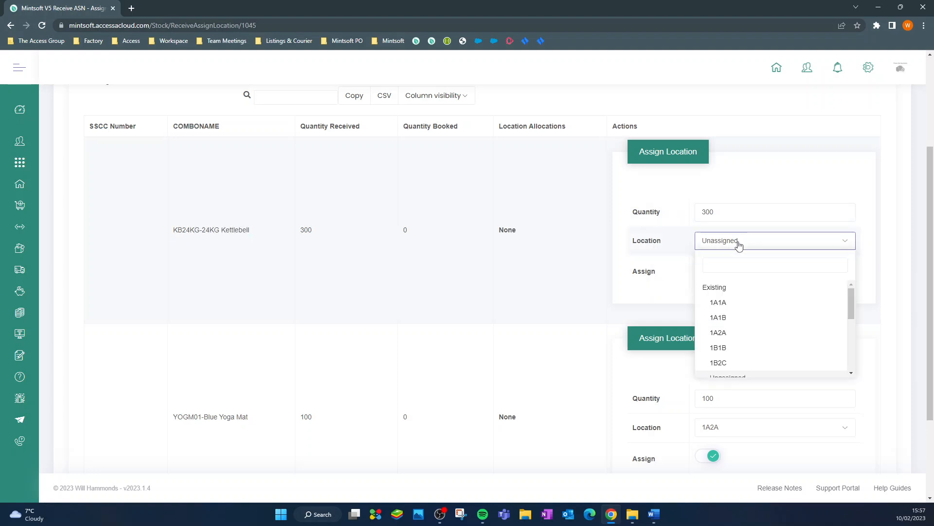
click(746, 307)
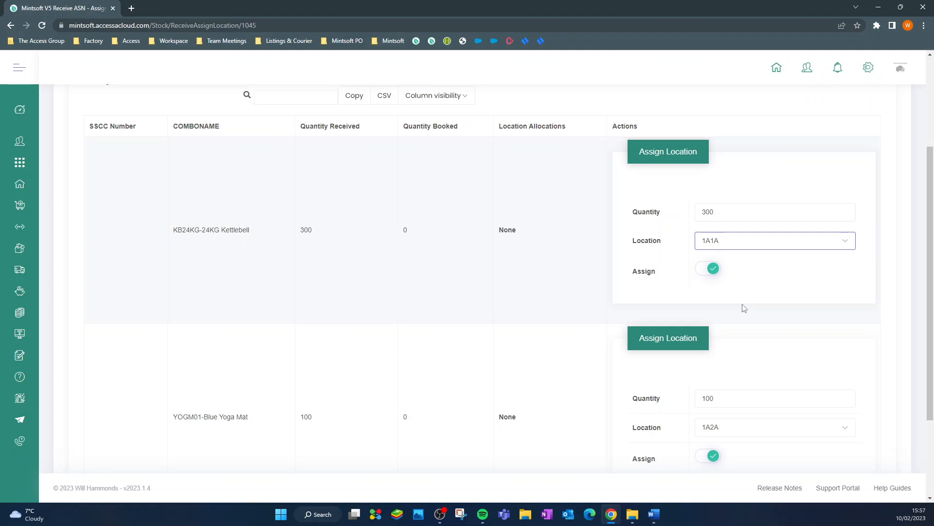
Set the Blue Yoga Mat quantity for location 1A2A to 50 and assign both items to their locations.
scroll(744, 308, down, 1)
drag(755, 355, 608, 358)
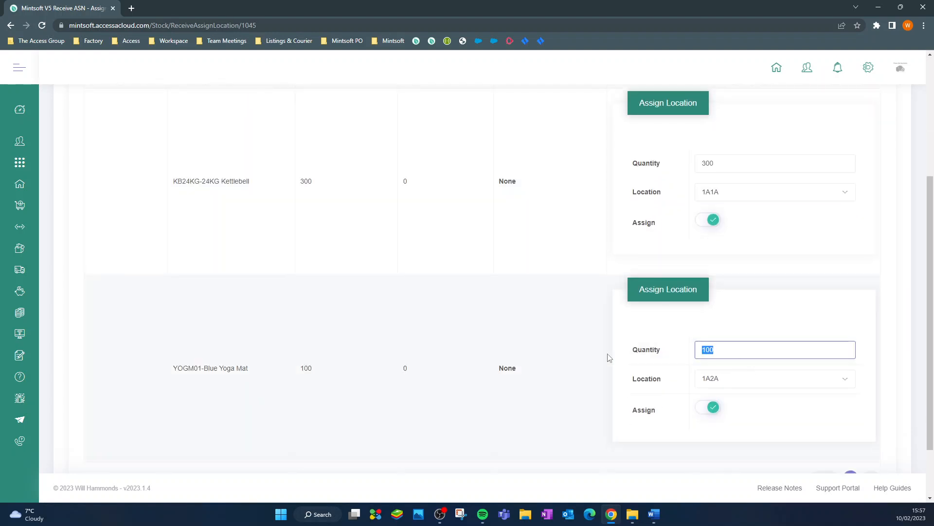
key(BackSpace)
text(50)
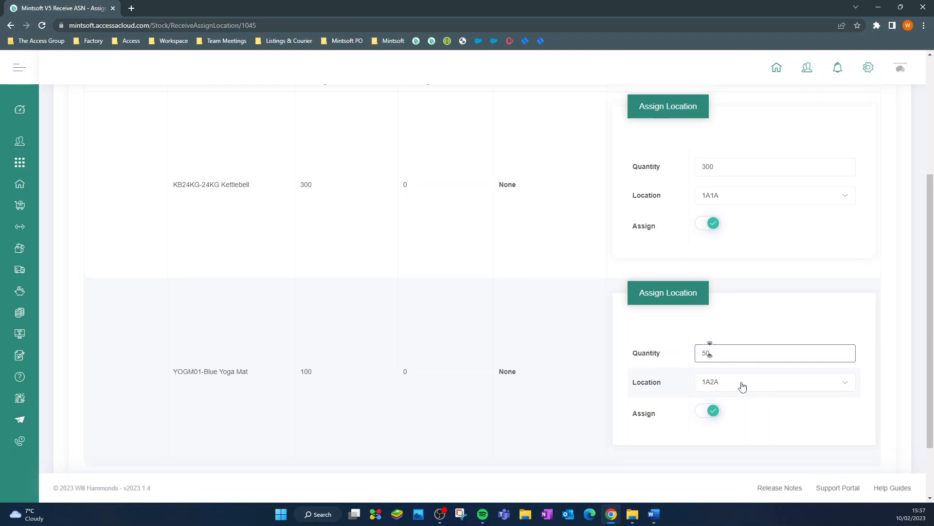
scroll(742, 384, up, 4)
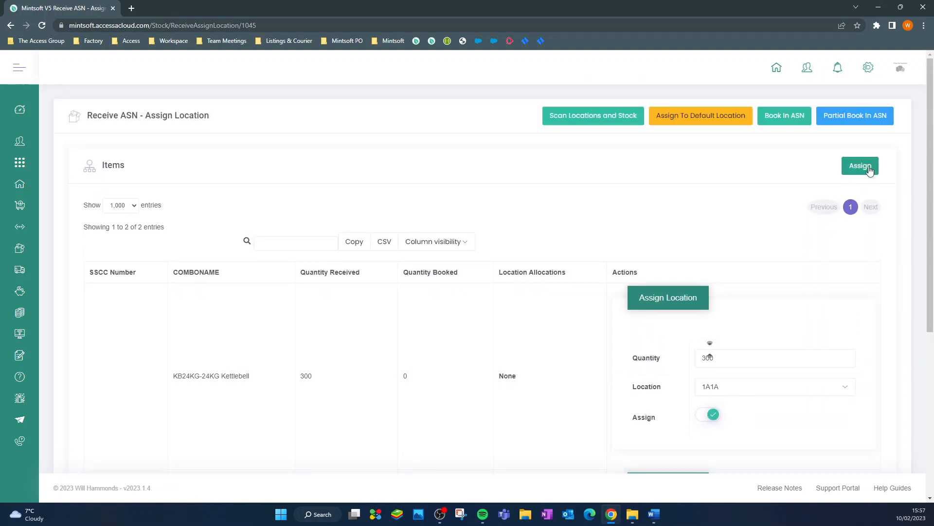
click(869, 170)
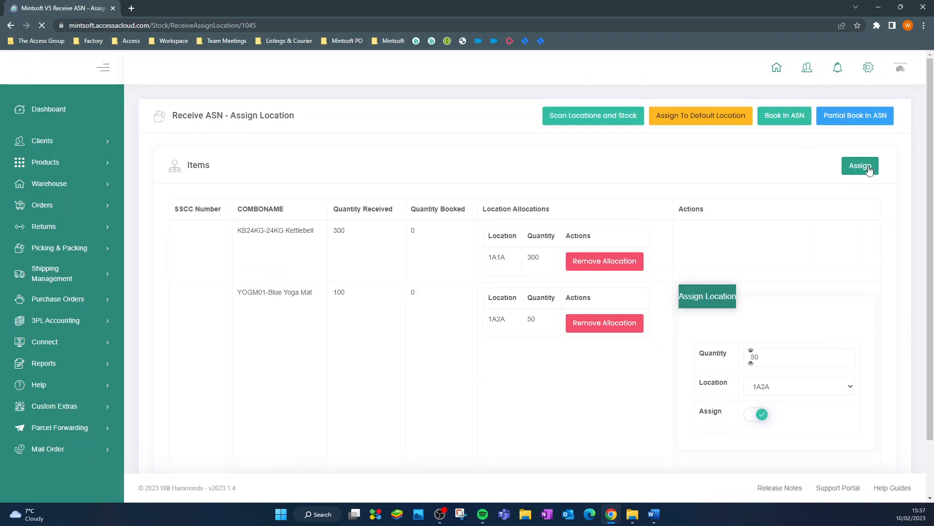
scroll(870, 171, down, 2)
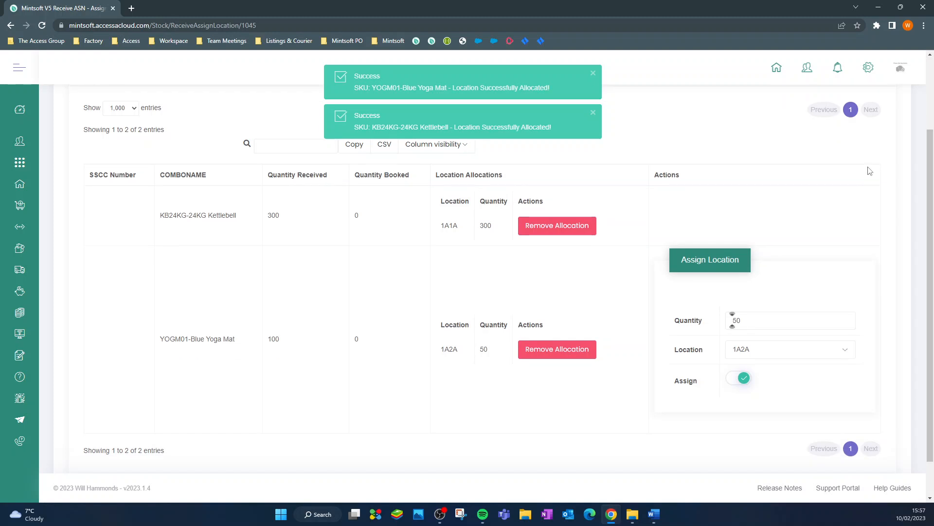
Assign the remaining 50 Blue Yoga Mats to location 1A2B.
drag(439, 225, 481, 227)
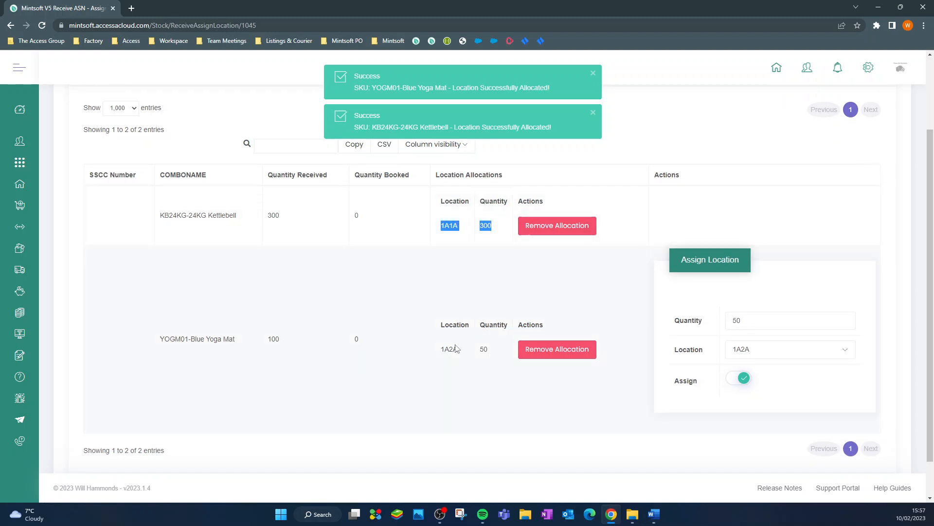
drag(439, 349, 489, 358)
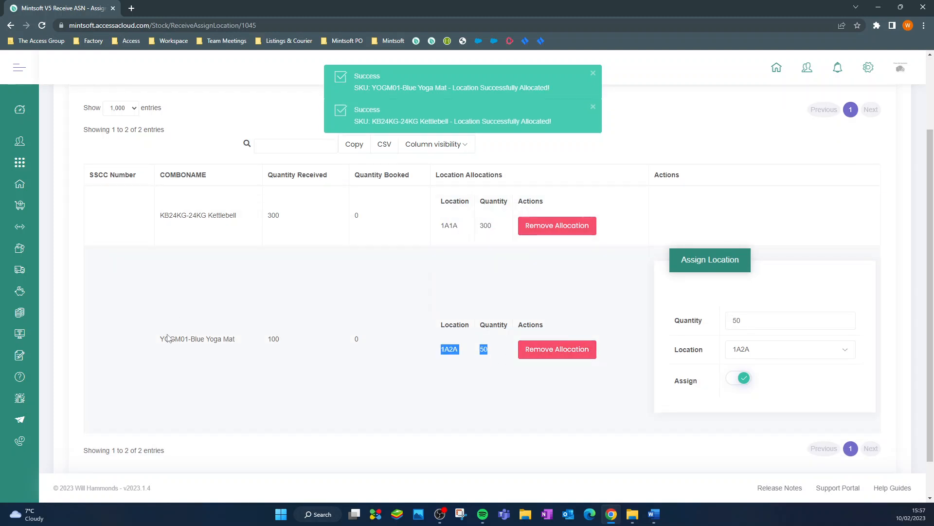
double_click(759, 321)
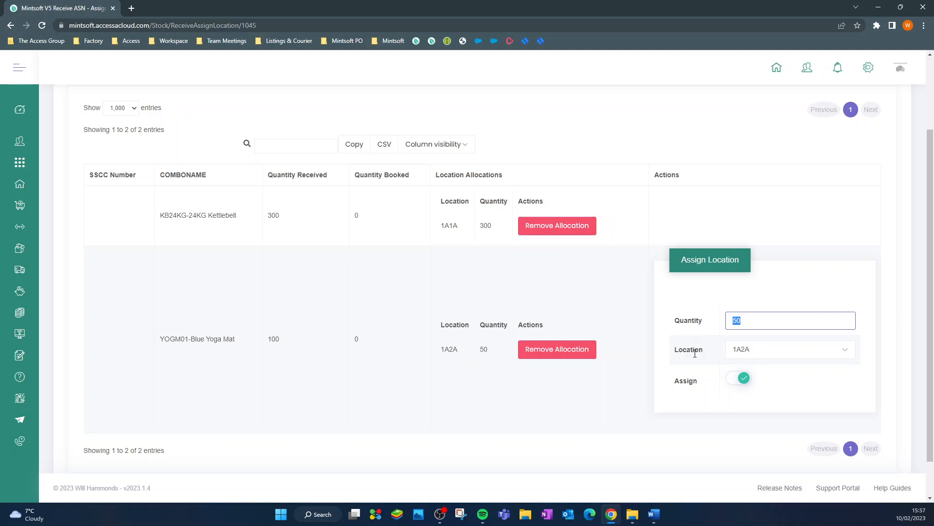
click(759, 350)
click(764, 455)
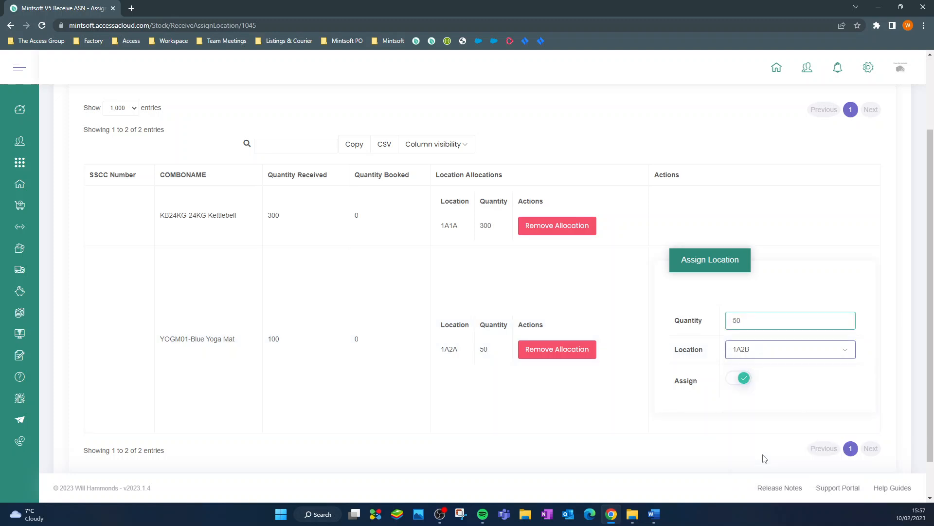
scroll(868, 412, up, 2)
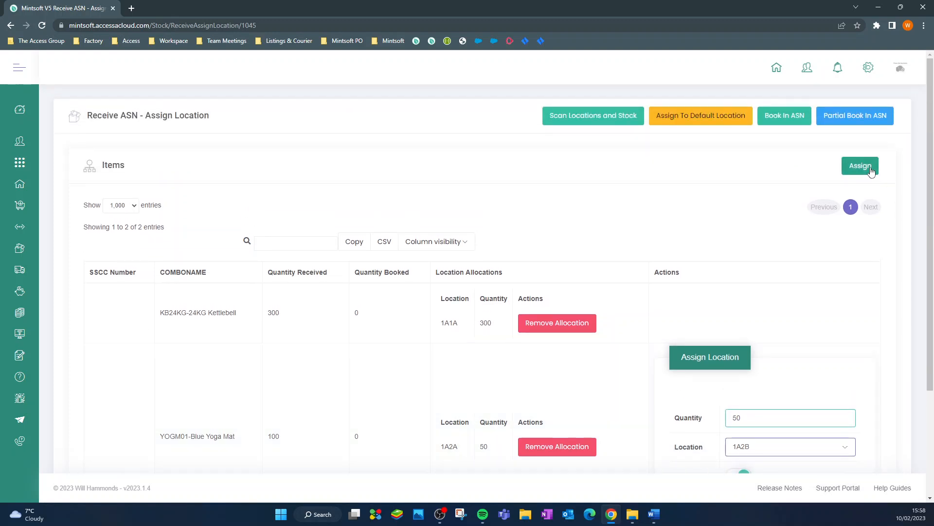
click(870, 171)
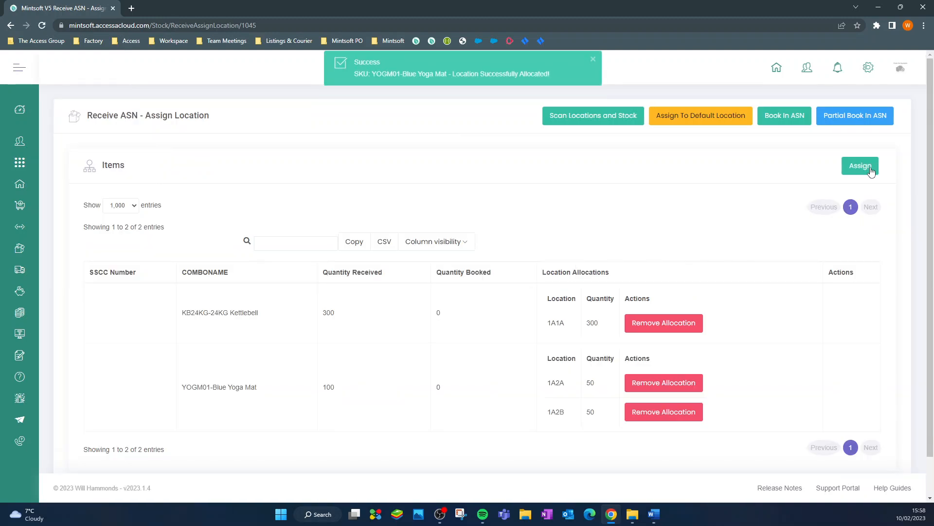
Check the location allocations of both items, then book in the complete ASN and accept that no further changes are possible.
scroll(607, 388, down, 1)
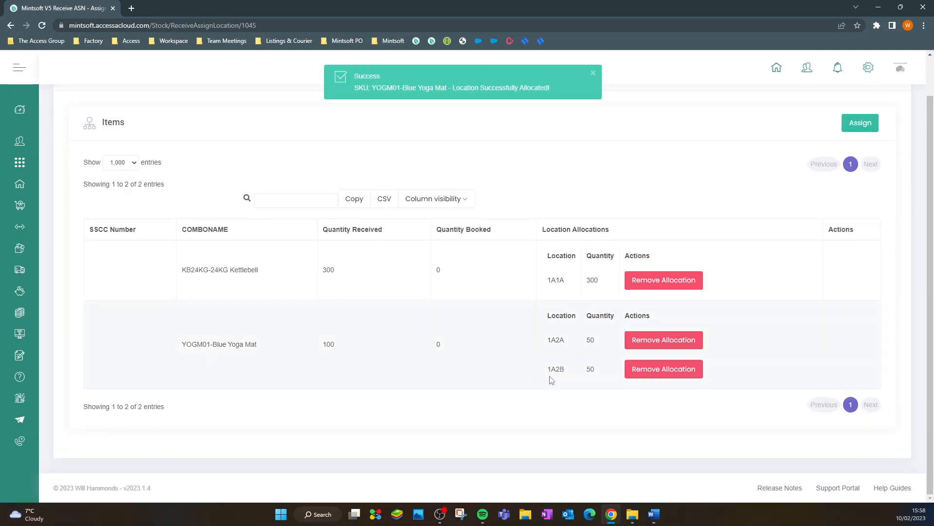
scroll(681, 440, up, 1)
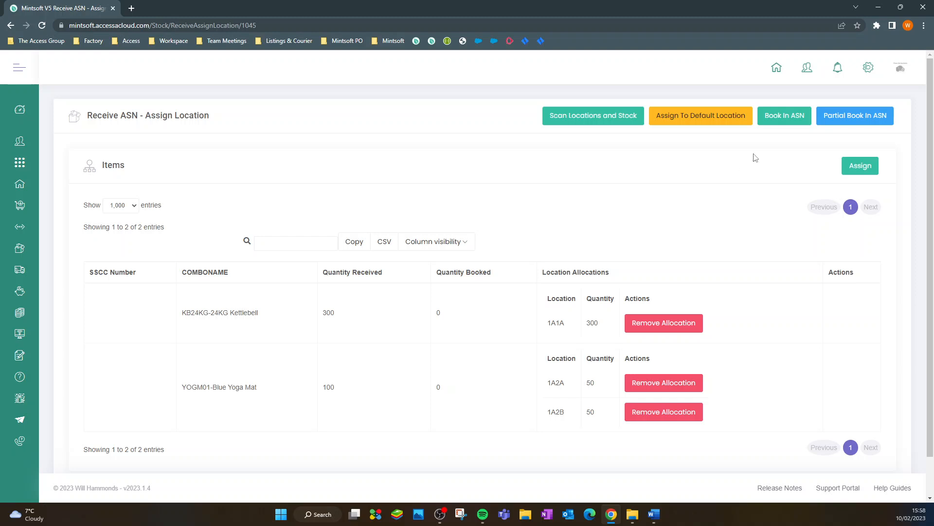
click(791, 126)
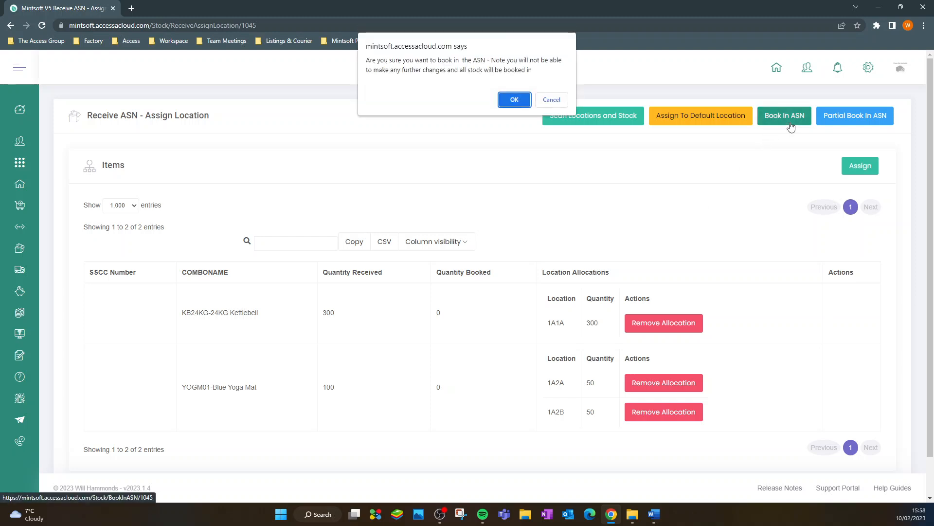
click(515, 100)
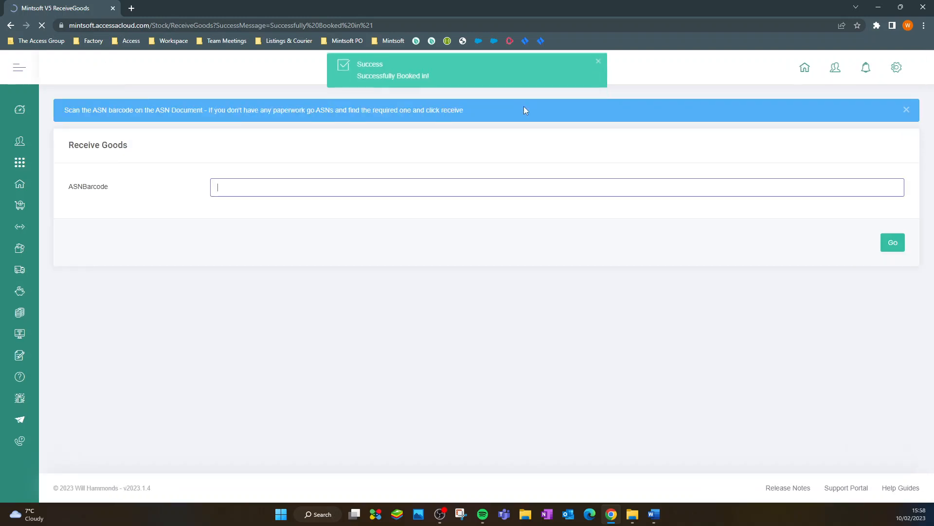
Examine the Receive Goods page with its ASN barcode field and reopen it from the warehouse functions.
drag(68, 144, 144, 153)
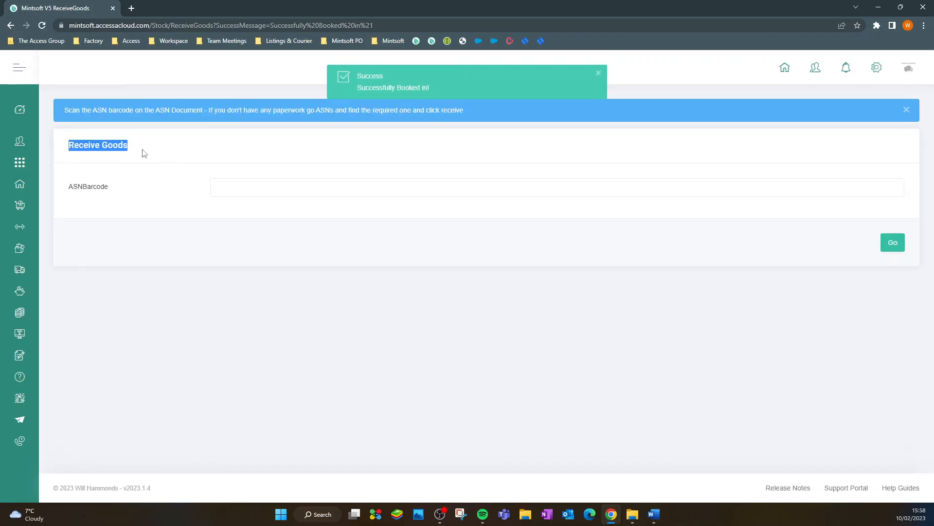
click(146, 154)
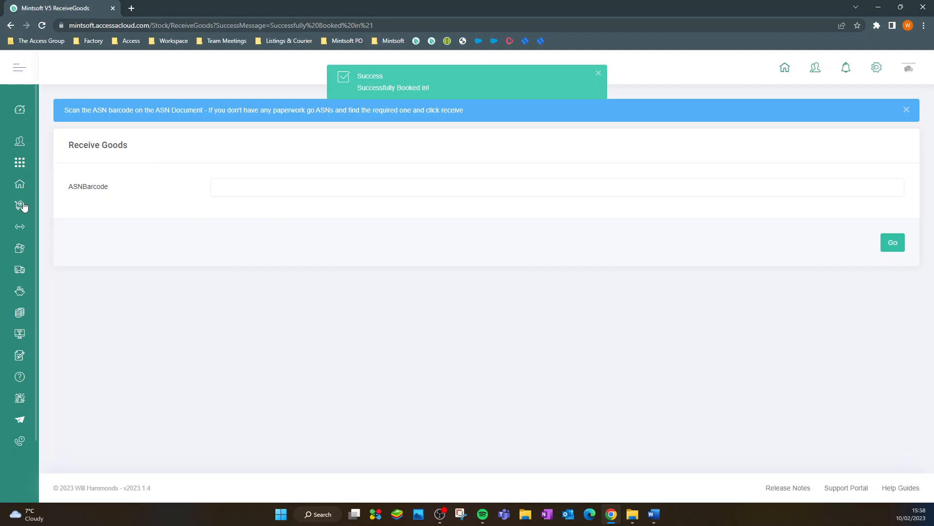
mouse_move(21, 205)
click(54, 185)
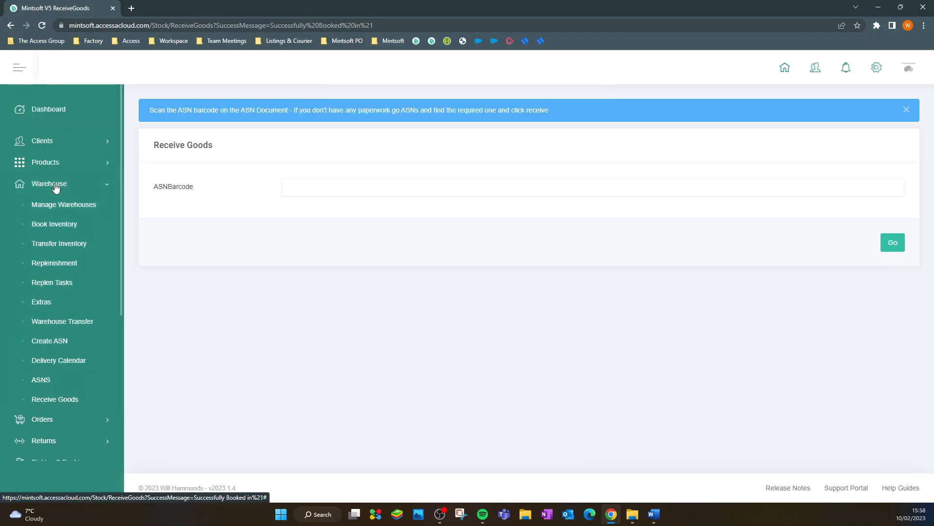
click(56, 400)
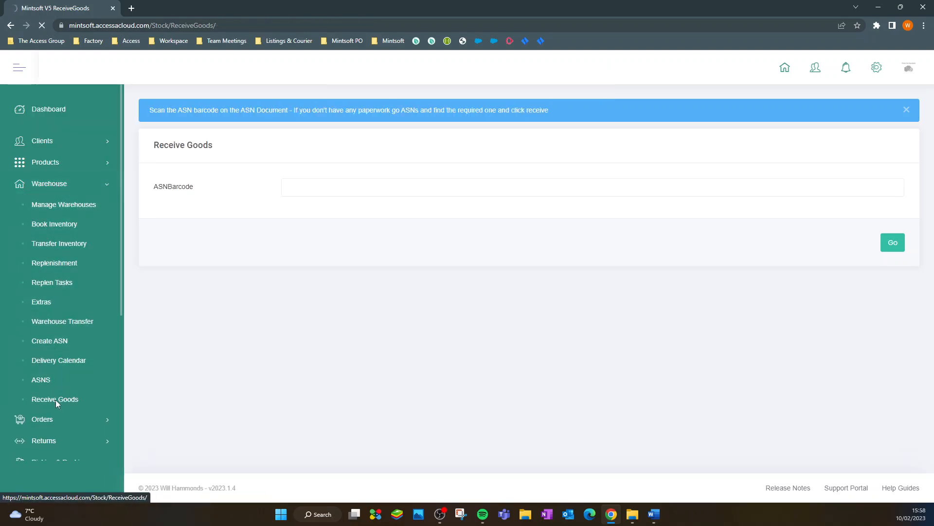